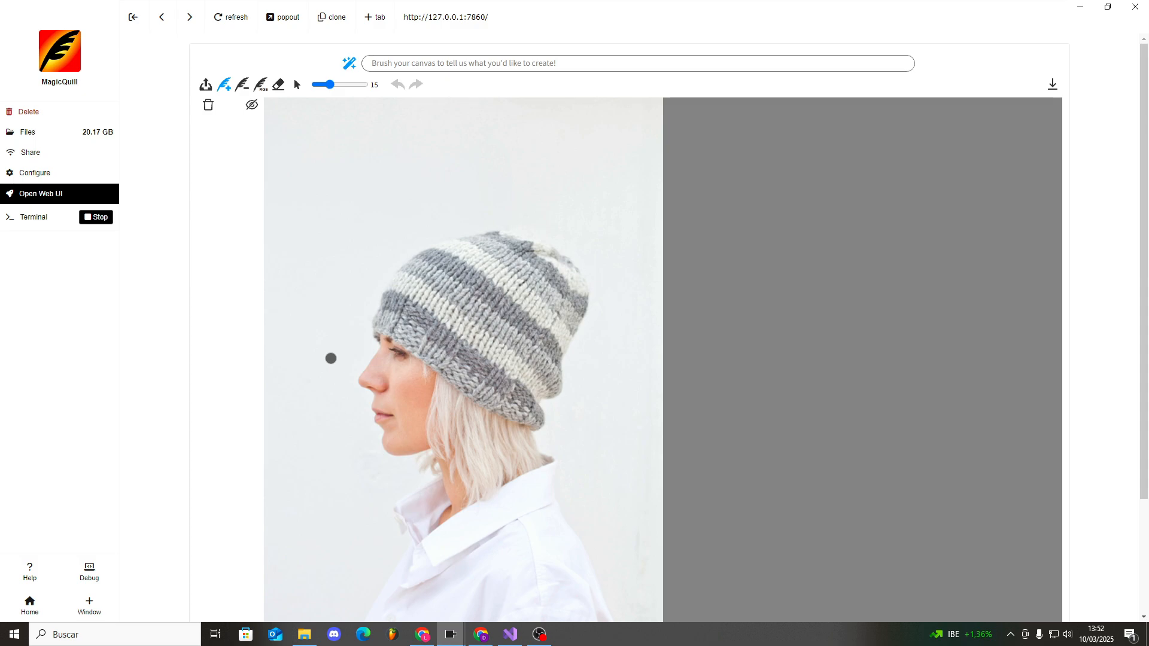
Cover the whole knitted hat with the add brush, outlining its edge and filling the inside at brush size 27.
{"action": "scroll", "coordinate": [331, 359], "scroll_direction": "down", "scroll_amount": 3}
{"action": "mouse_move", "coordinate": [376, 325]}
{"action": "left_mouse_down"}
{"action": "mouse_move", "coordinate": [436, 364]}
{"action": "mouse_move", "coordinate": [449, 356]}
{"action": "mouse_move", "coordinate": [463, 389]}
{"action": "mouse_move", "coordinate": [538, 426]}
{"action": "mouse_move", "coordinate": [534, 402]}
{"action": "mouse_move", "coordinate": [556, 388]}
{"action": "mouse_move", "coordinate": [586, 291]}
{"action": "mouse_move", "coordinate": [556, 258]}
{"action": "mouse_move", "coordinate": [479, 240]}
{"action": "left_mouse_up"}
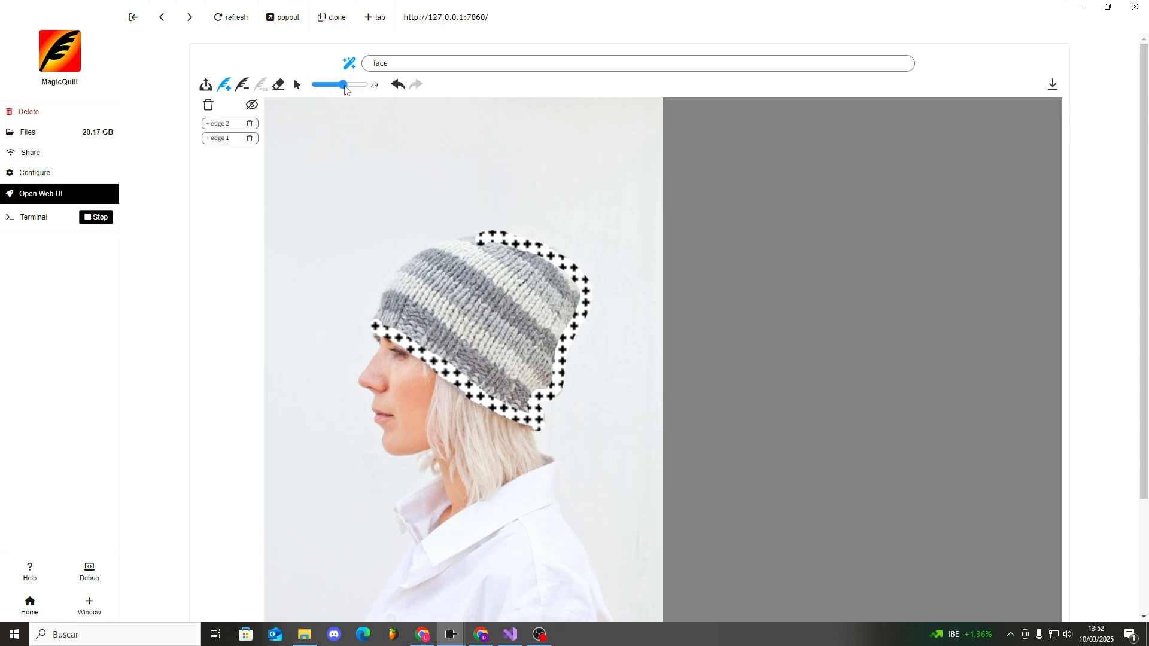
{"action": "left_click_drag", "start_coordinate": [330, 84], "coordinate": [324, 85]}
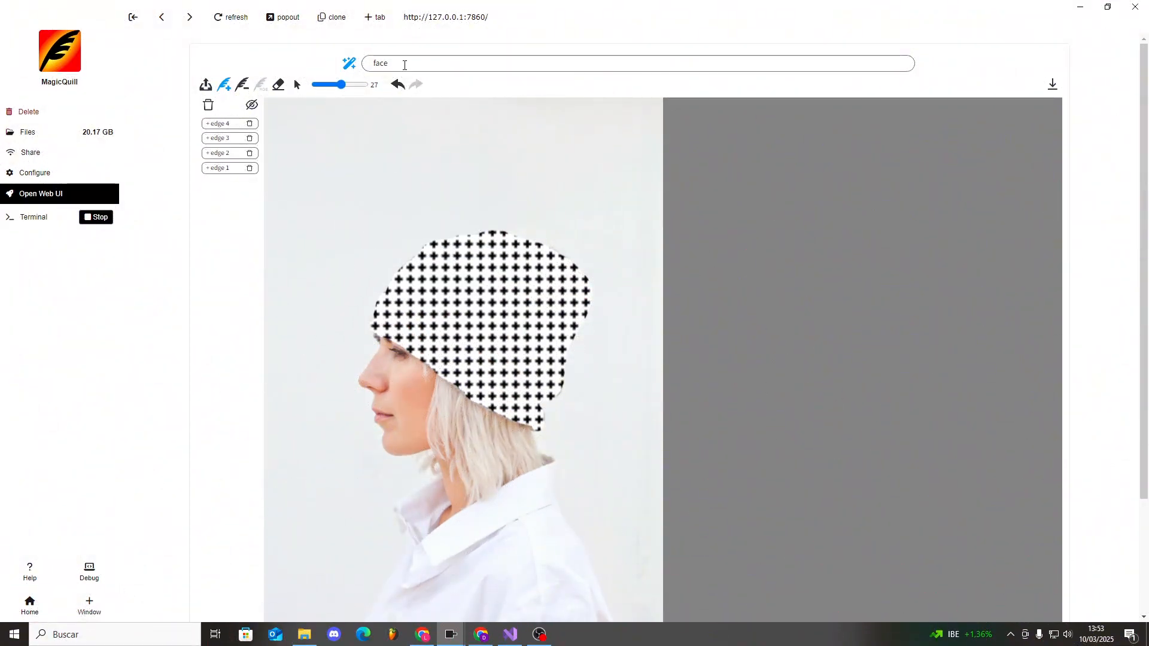
Replace the suggested prompt with "Straw hat".
{"action": "left_click_drag", "start_coordinate": [403, 62], "coordinate": [325, 63]}
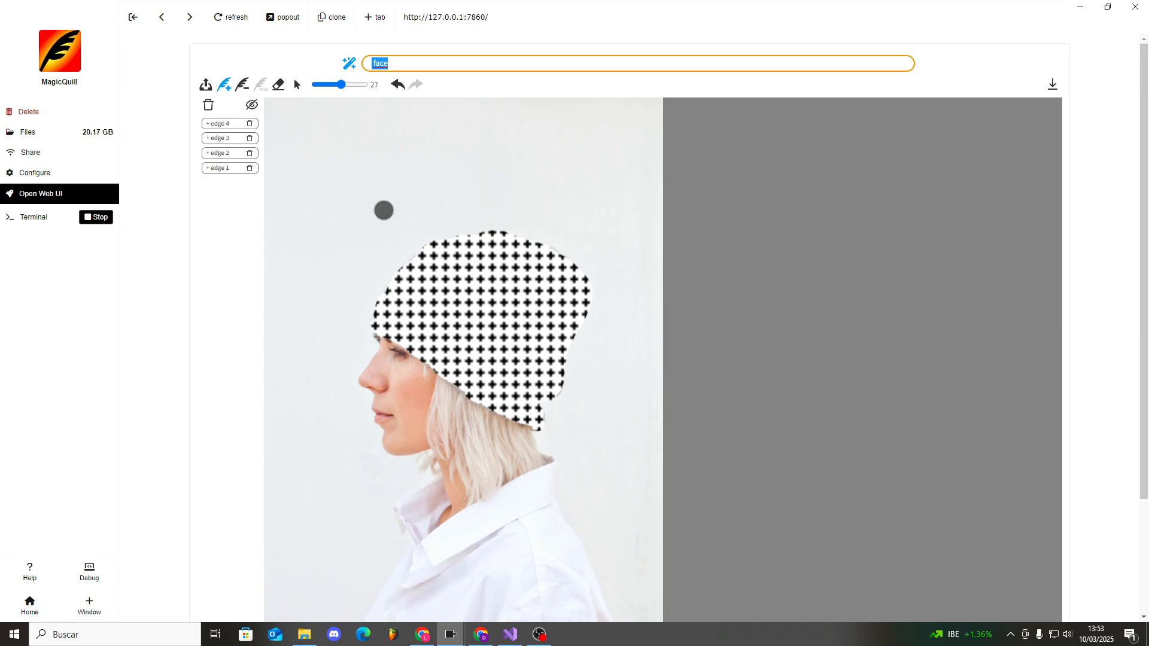
{"action": "key", "text": "BackSpace"}
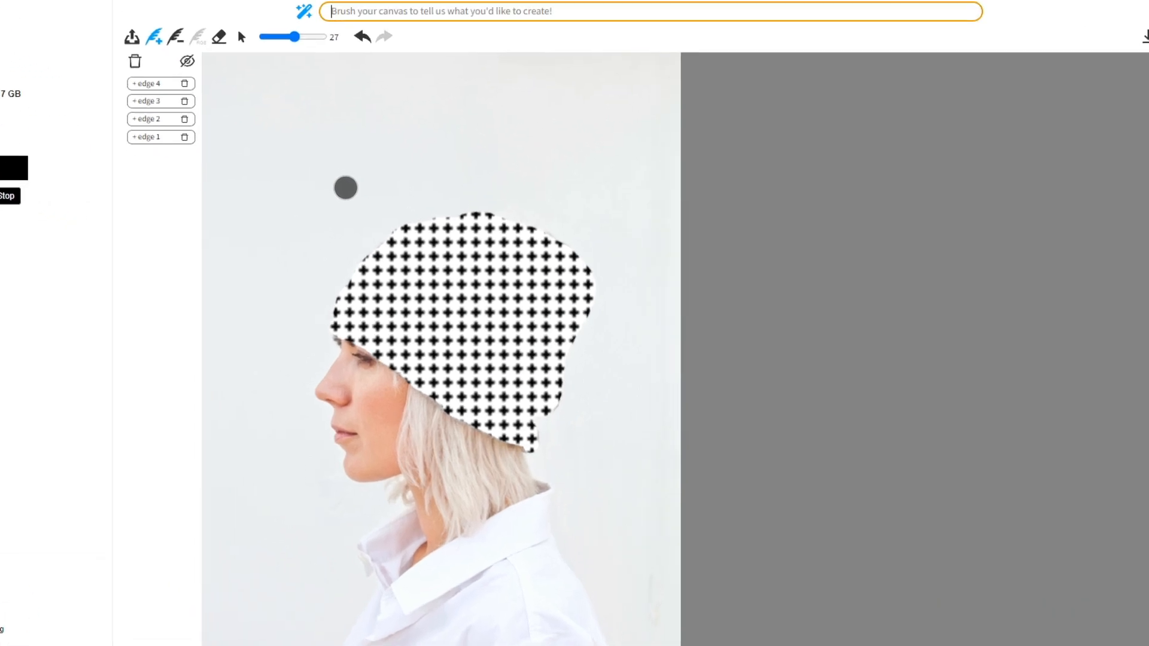
{"action": "type", "text": "Straw"}
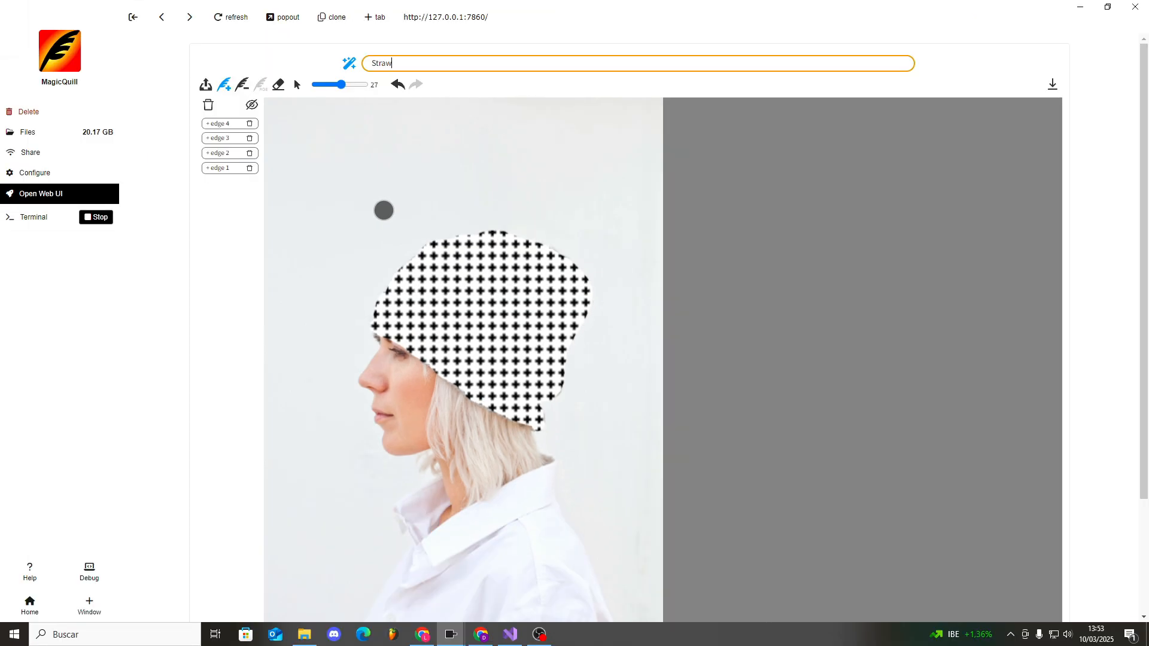
{"action": "type", "text": " hat"}
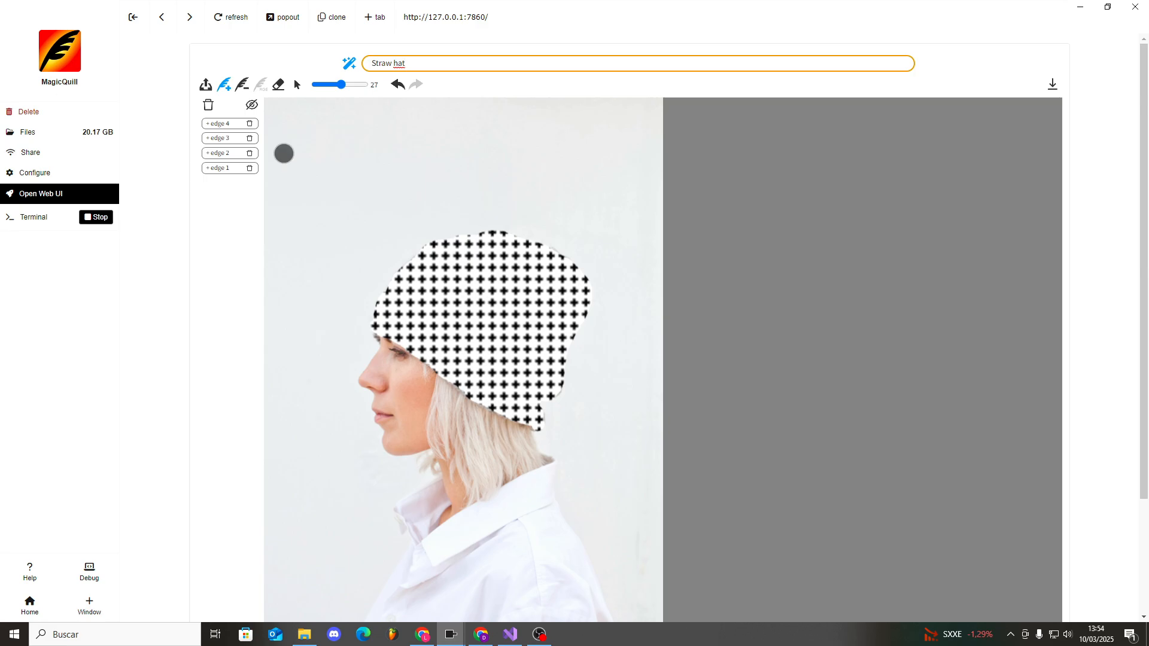
Expand the generation parameters and review the base model, resolution, negative prompt, strength, seed and steps settings.
{"action": "scroll", "coordinate": [339, 177], "scroll_direction": "down", "scroll_amount": 3}
{"action": "left_click", "coordinate": [726, 583]}
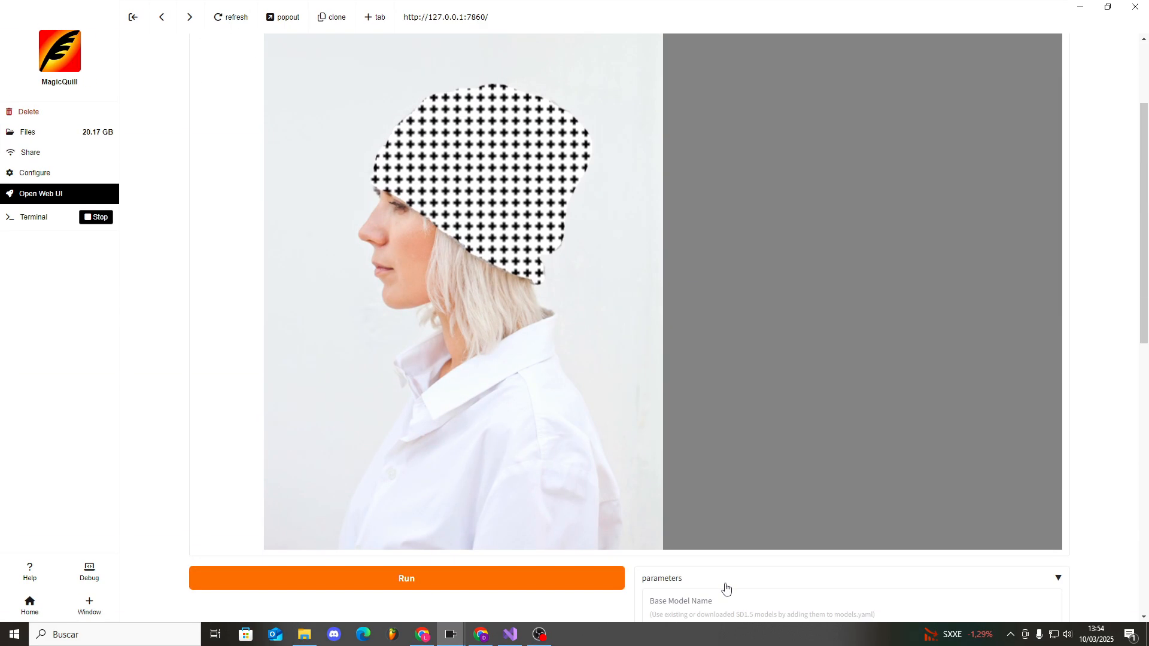
{"action": "scroll", "coordinate": [742, 574], "scroll_direction": "down", "scroll_amount": 4}
{"action": "scroll", "coordinate": [756, 483], "scroll_direction": "down", "scroll_amount": 3}
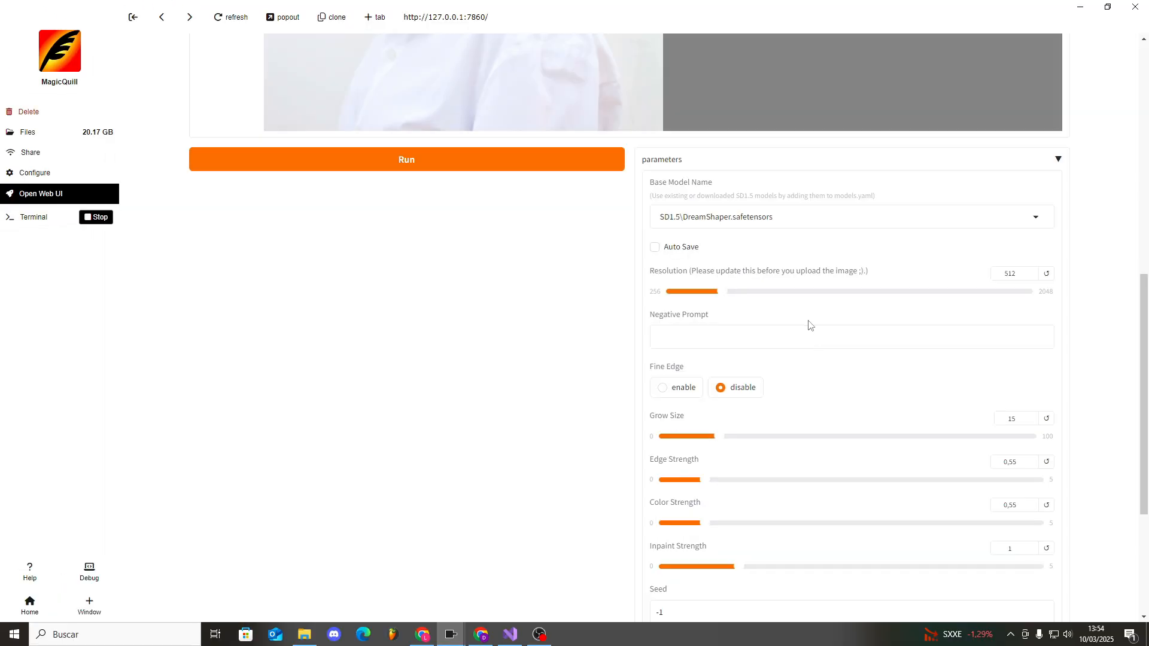
{"action": "scroll", "coordinate": [814, 341], "scroll_direction": "down", "scroll_amount": 1}
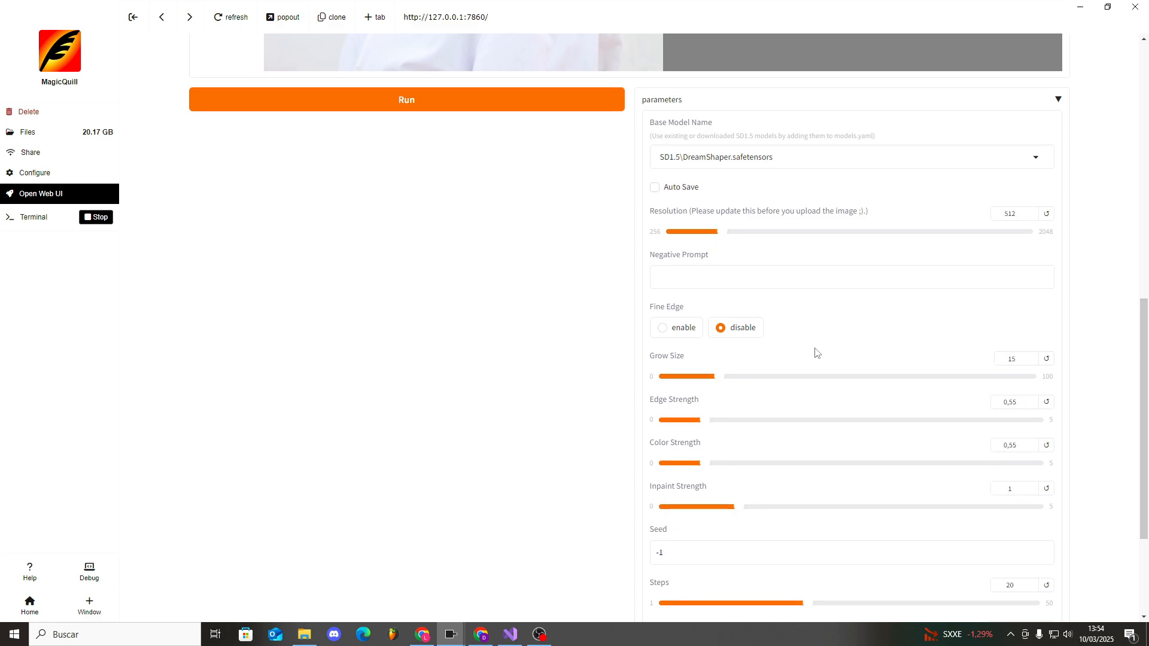
{"action": "scroll", "coordinate": [816, 350], "scroll_direction": "down", "scroll_amount": 3}
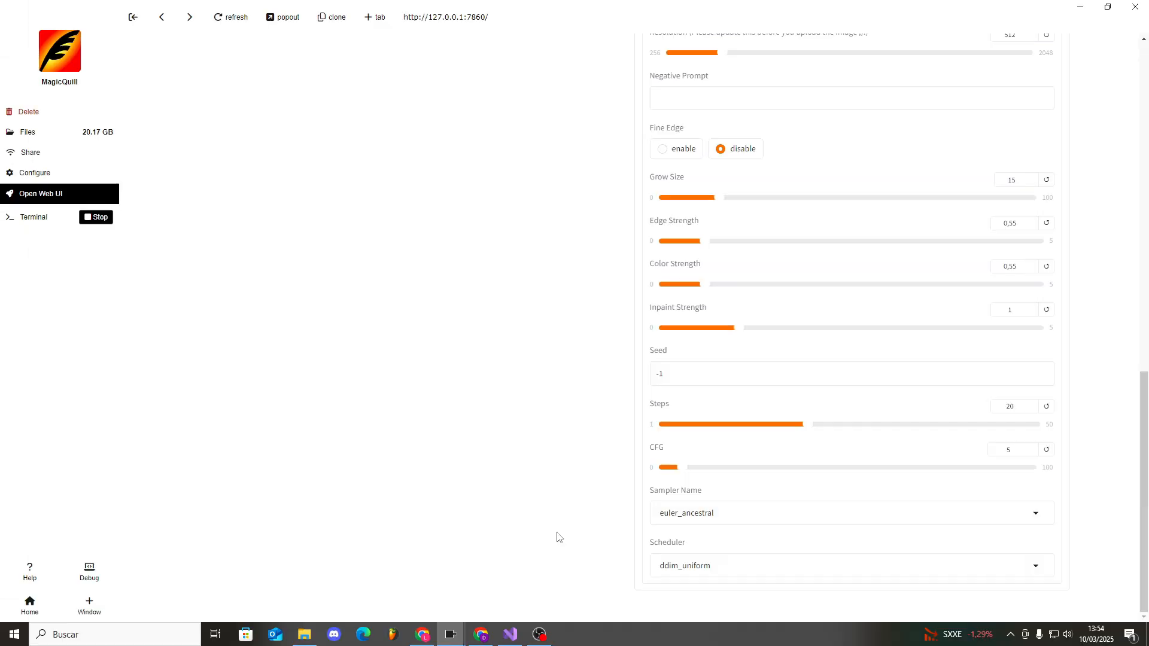
Check the available scheduler and sampler options without changing them, and collapse the generation parameters.
{"action": "left_click", "coordinate": [733, 566]}
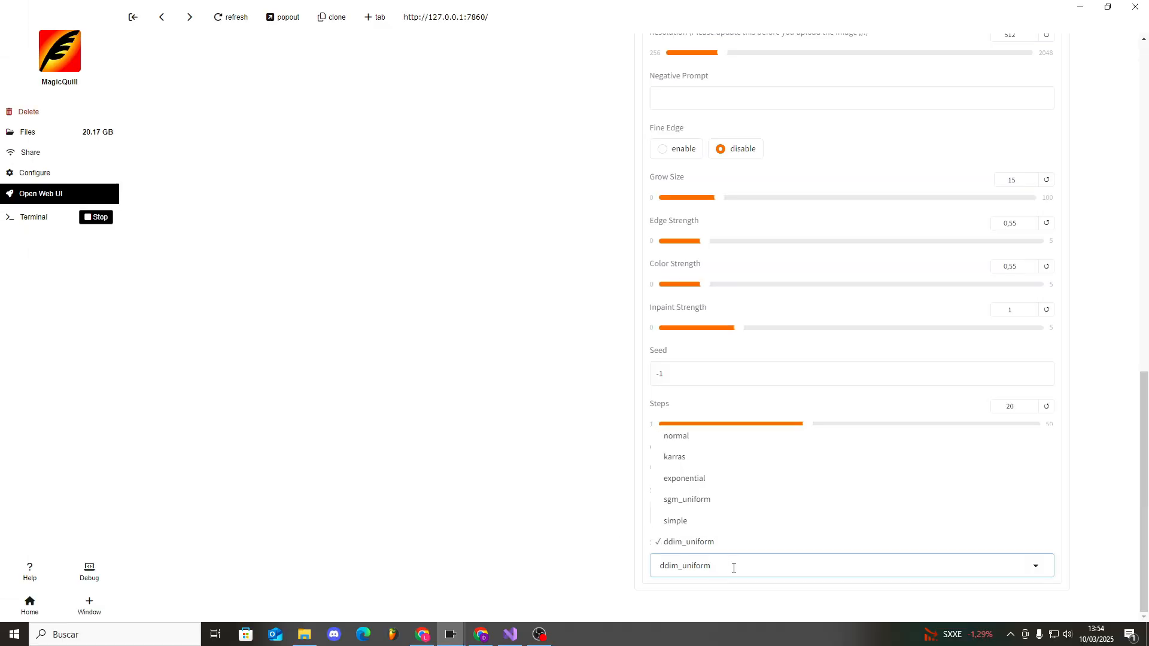
{"action": "left_click", "coordinate": [593, 534]}
{"action": "left_click", "coordinate": [716, 508]}
{"action": "left_click", "coordinate": [559, 502]}
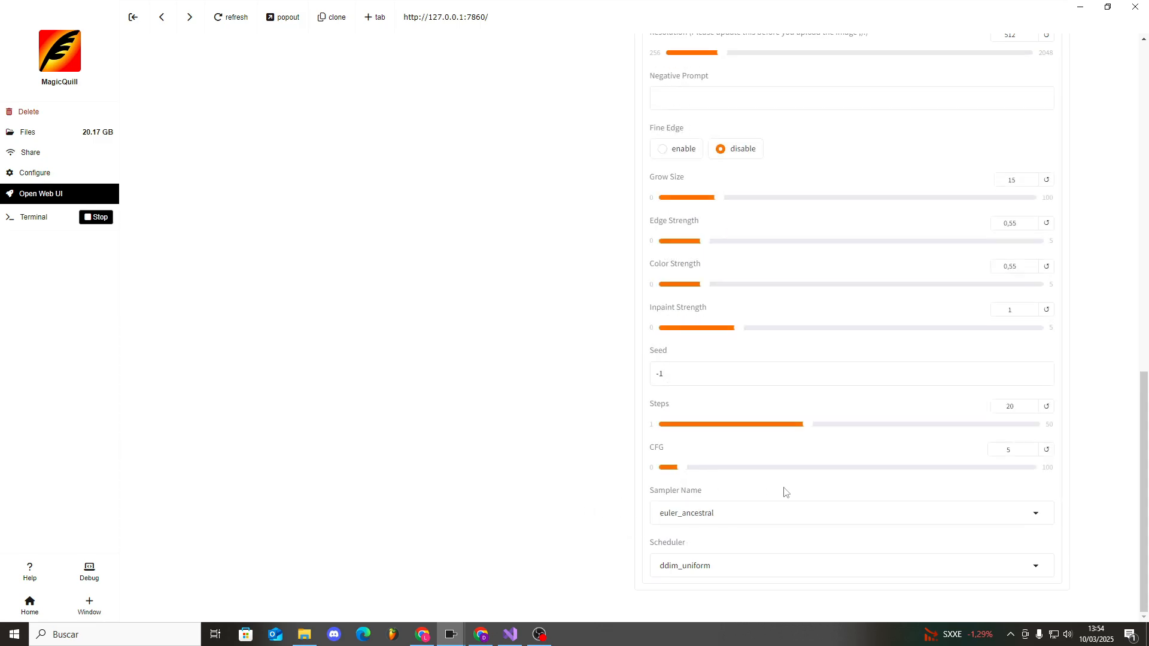
{"action": "scroll", "coordinate": [786, 492], "scroll_direction": "up", "scroll_amount": 6}
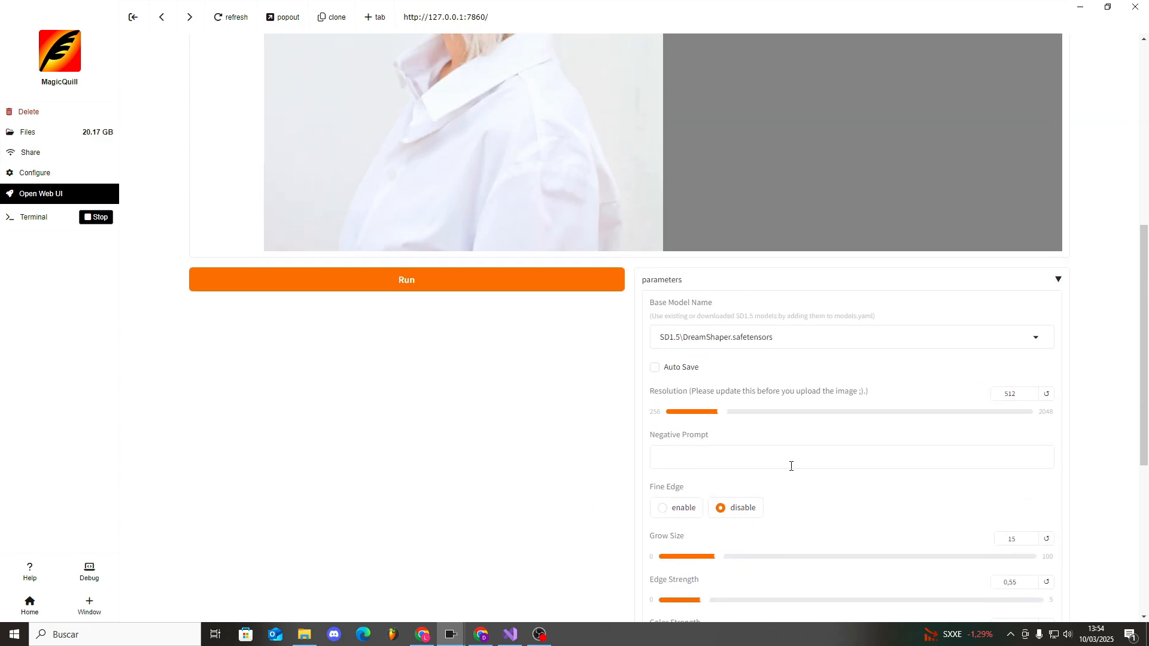
{"action": "scroll", "coordinate": [777, 386], "scroll_direction": "down", "scroll_amount": 1}
{"action": "scroll", "coordinate": [728, 419], "scroll_direction": "up", "scroll_amount": 4}
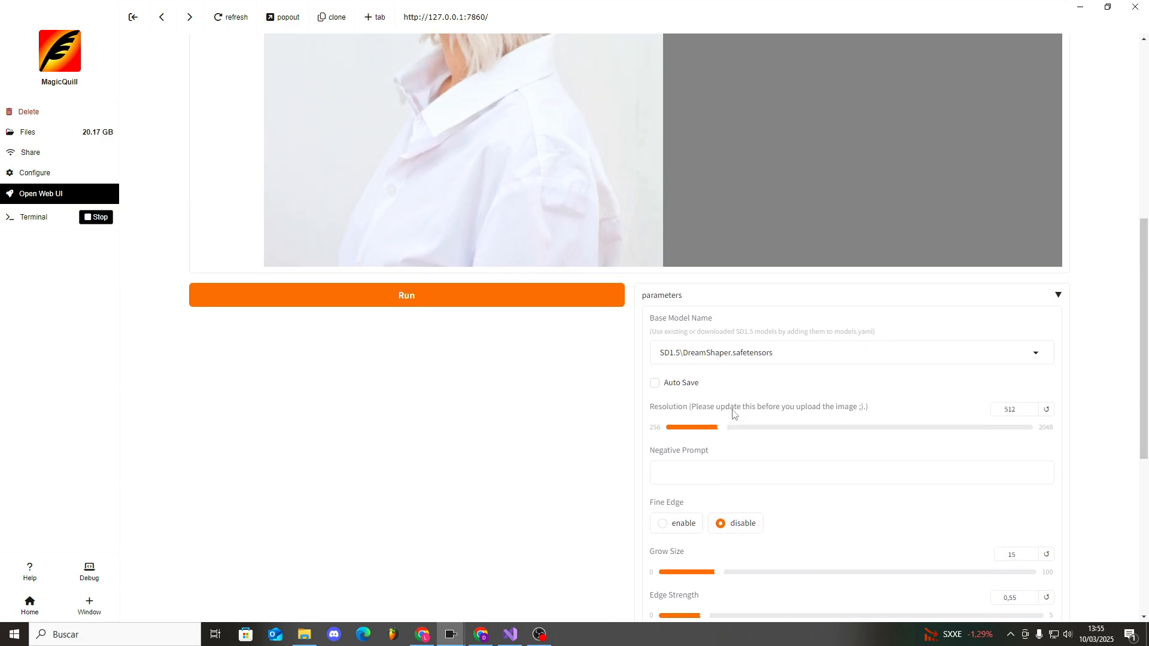
{"action": "left_click", "coordinate": [741, 457]}
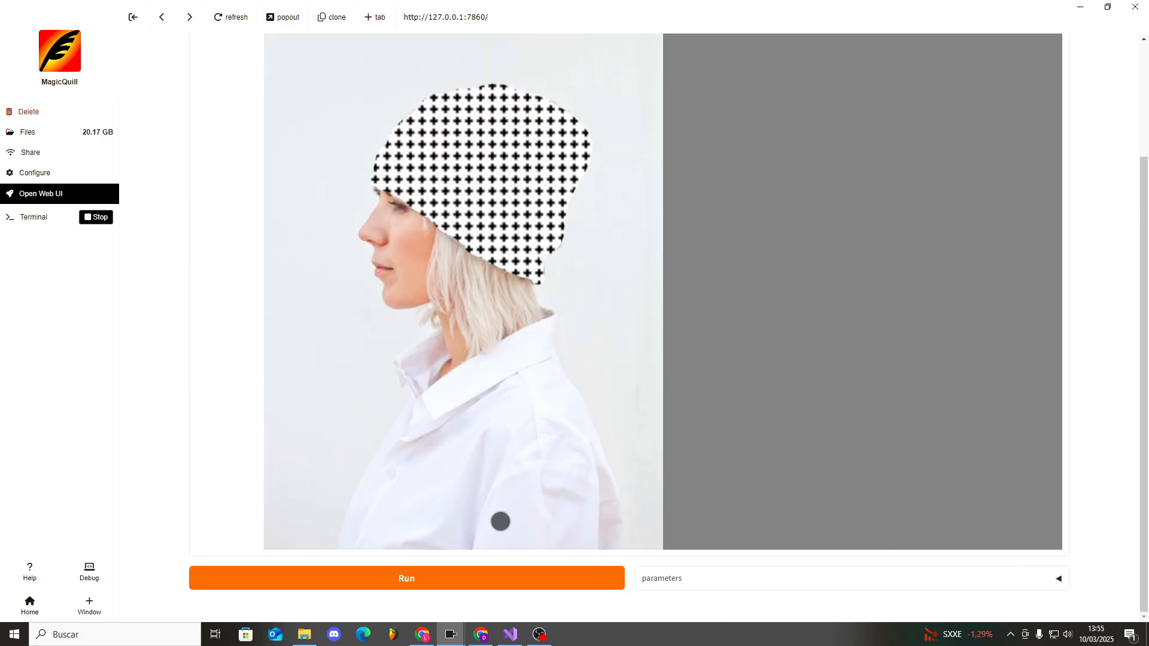
Generate the straw hat edit and reject the resulting image.
{"action": "left_click", "coordinate": [501, 578]}
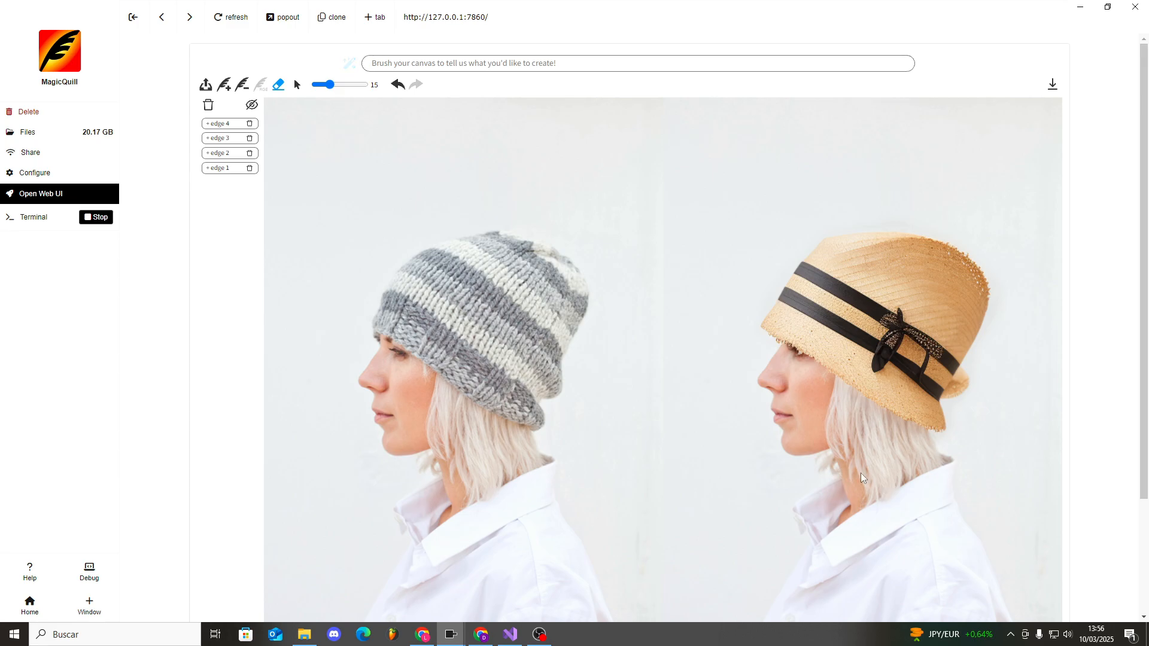
{"action": "scroll", "coordinate": [860, 473], "scroll_direction": "down", "scroll_amount": 3}
{"action": "left_click", "coordinate": [937, 533]}
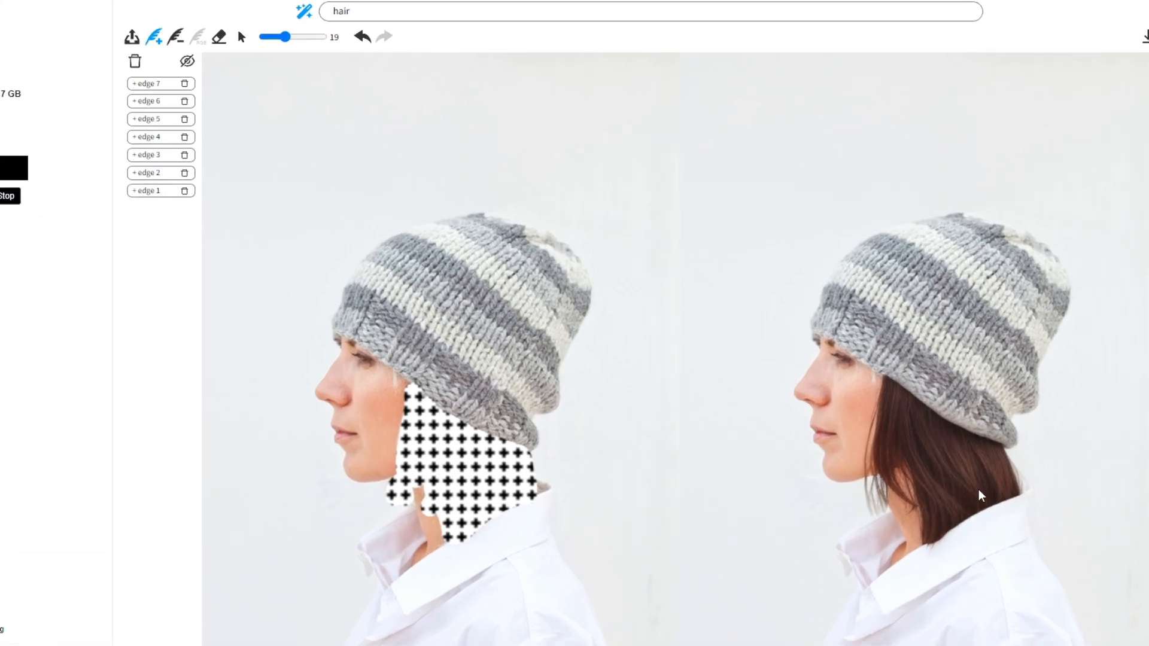
{"action": "scroll", "coordinate": [883, 407], "scroll_direction": "down", "scroll_amount": 3}
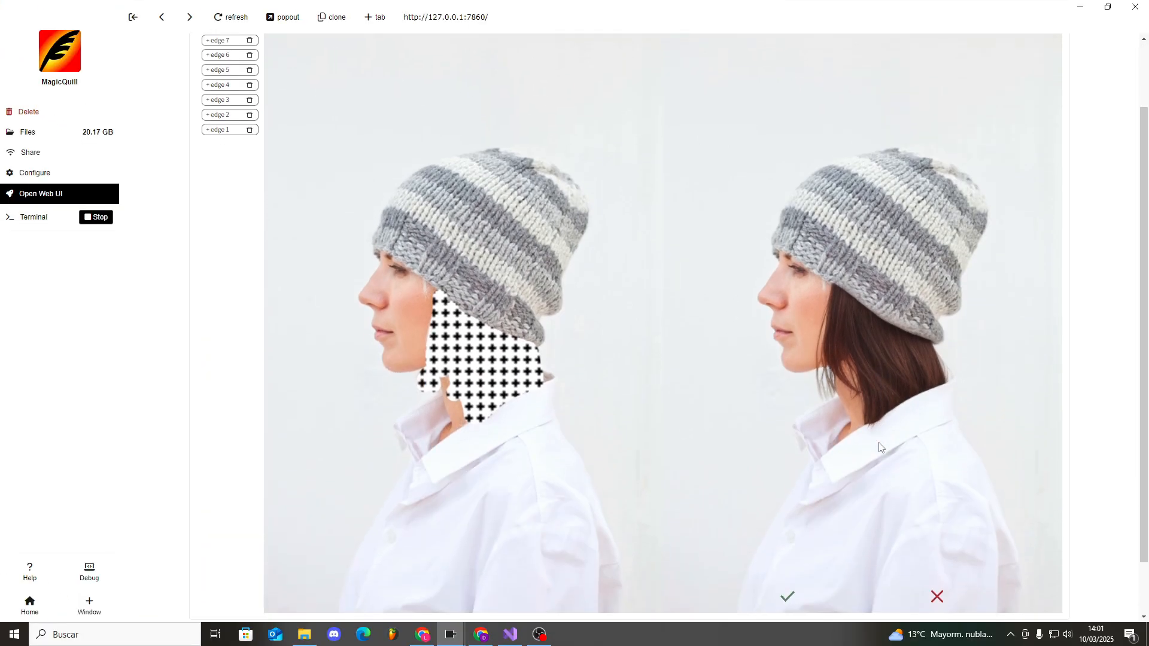
{"action": "scroll", "coordinate": [942, 488], "scroll_direction": "up", "scroll_amount": 3}
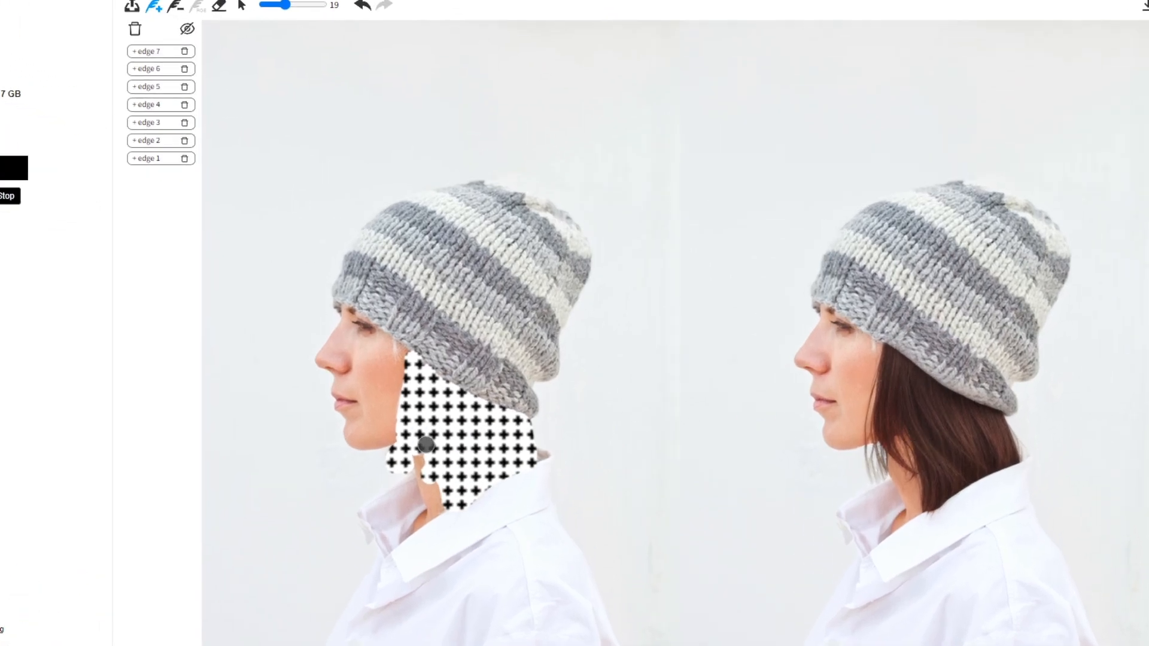
{"action": "scroll", "coordinate": [957, 482], "scroll_direction": "down", "scroll_amount": 1}
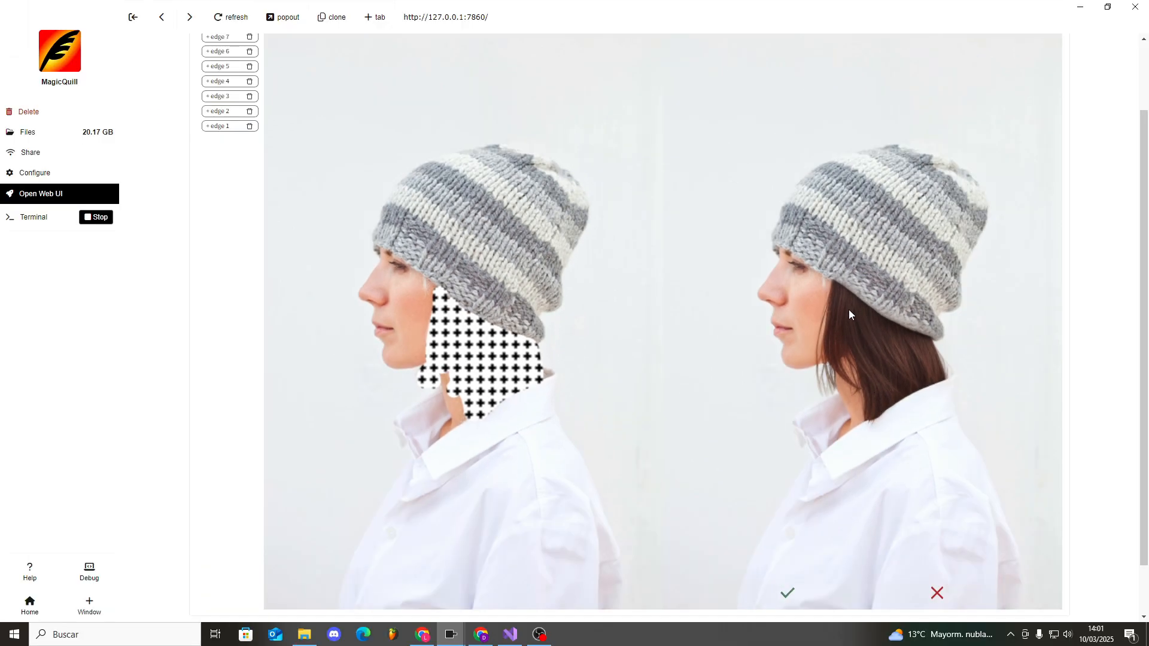
{"action": "scroll", "coordinate": [874, 419], "scroll_direction": "down", "scroll_amount": 1}
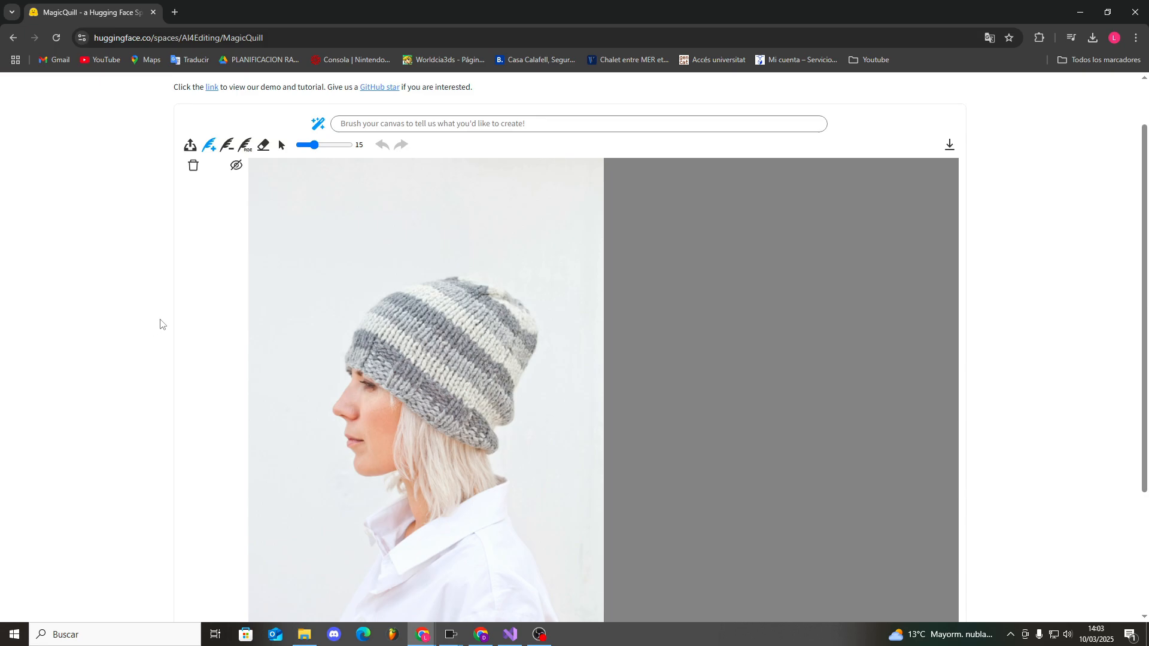
Set the color brush to a medium blue and start painting over the woman's blonde hair below the hat.
{"action": "scroll", "coordinate": [174, 318], "scroll_direction": "down", "scroll_amount": 1}
{"action": "scroll", "coordinate": [252, 207], "scroll_direction": "up", "scroll_amount": 1}
{"action": "left_click", "coordinate": [244, 146]}
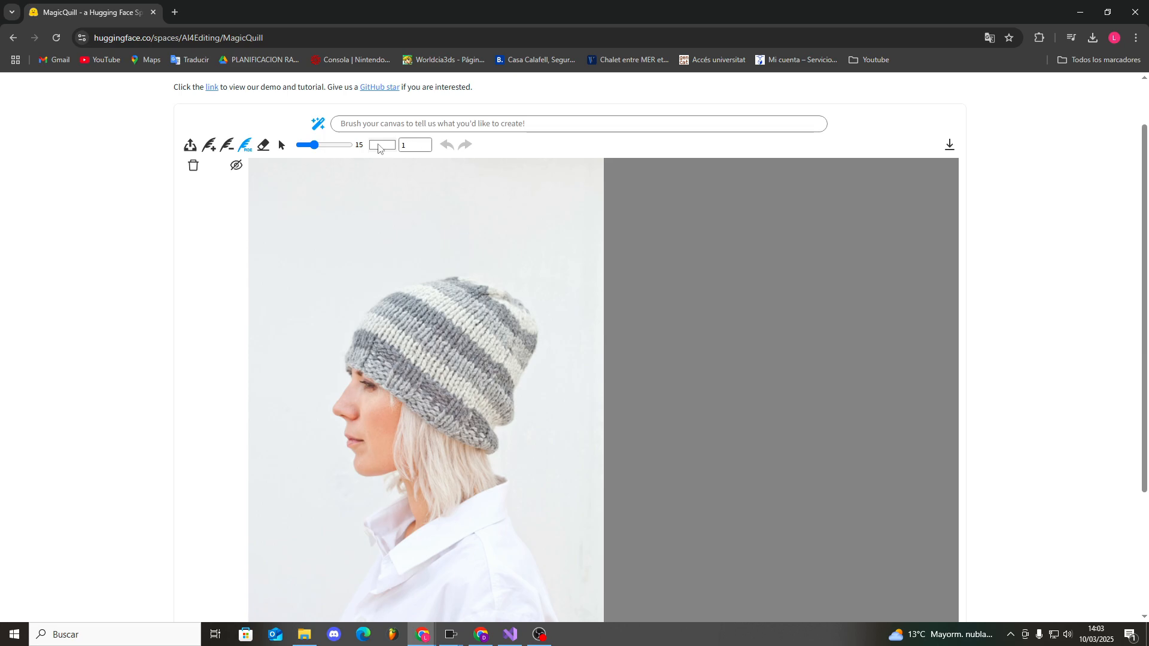
{"action": "left_click", "coordinate": [379, 146]}
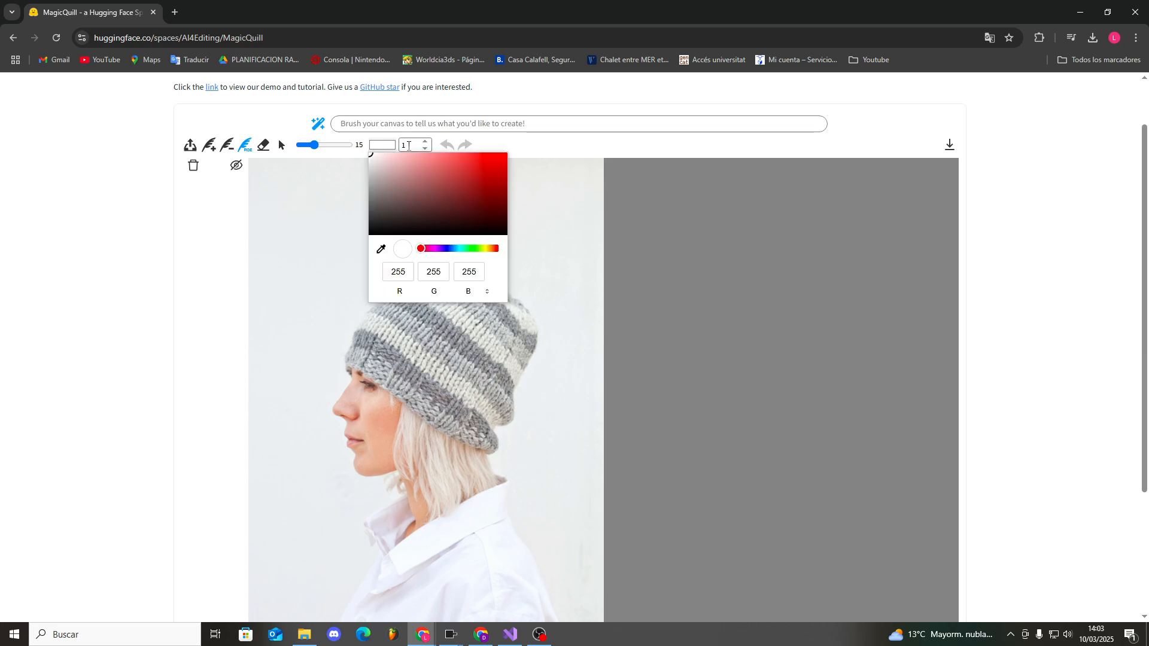
{"action": "left_click_drag", "start_coordinate": [438, 183], "coordinate": [451, 156]}
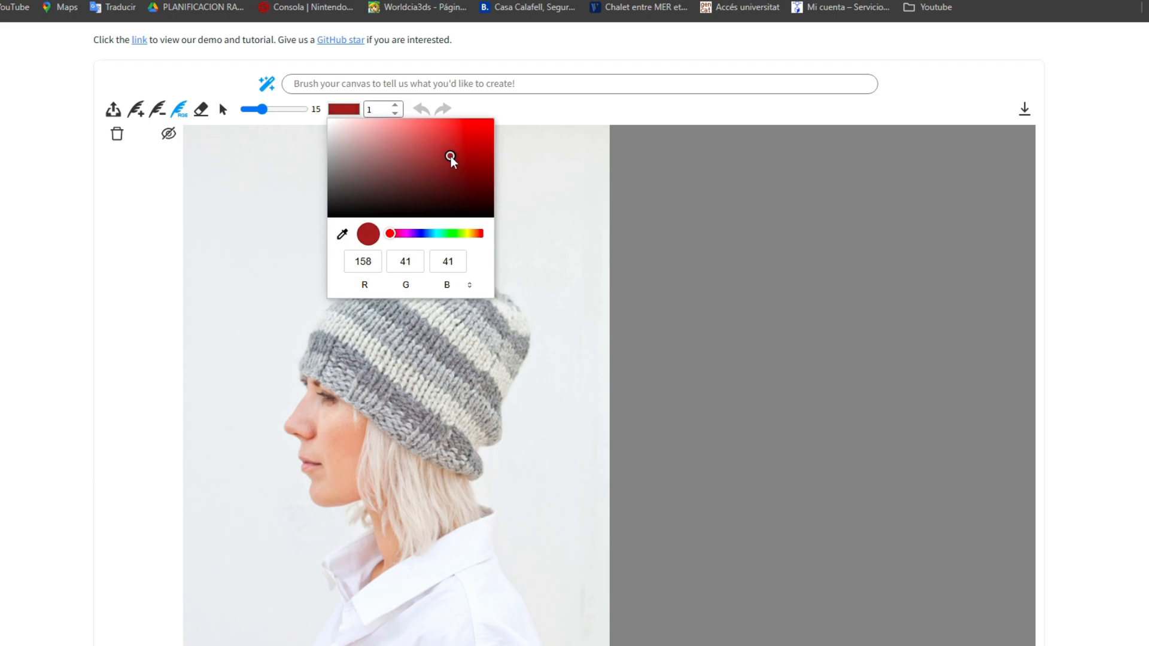
{"action": "left_click", "coordinate": [425, 233]}
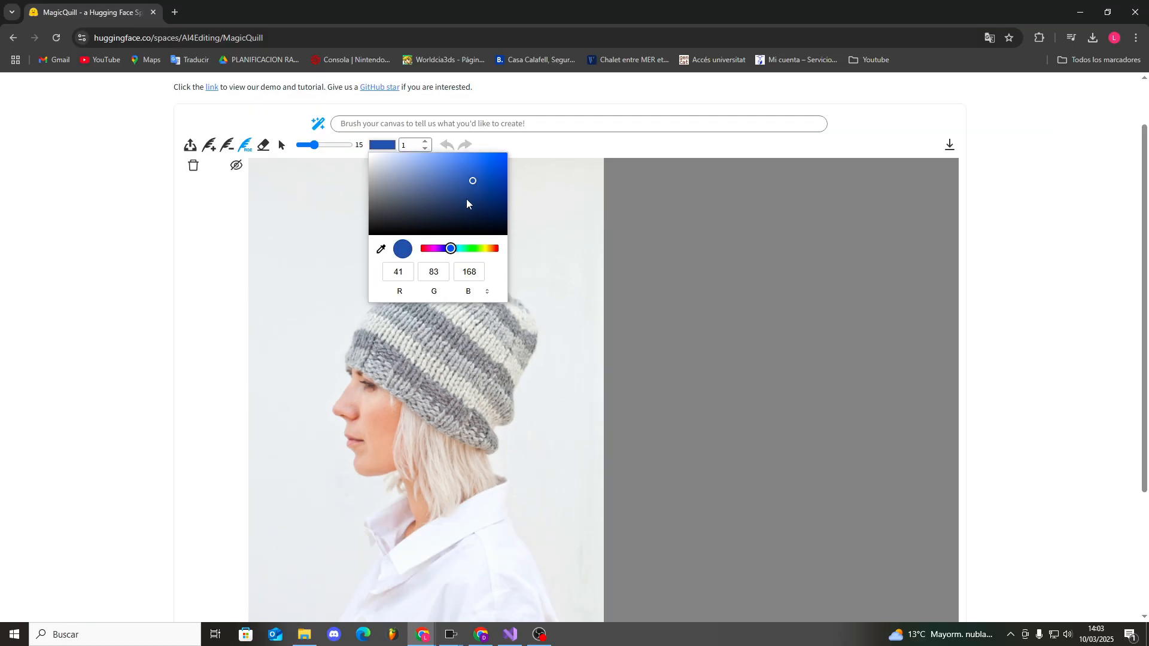
{"action": "left_click", "coordinate": [479, 181]}
{"action": "left_click", "coordinate": [236, 226]}
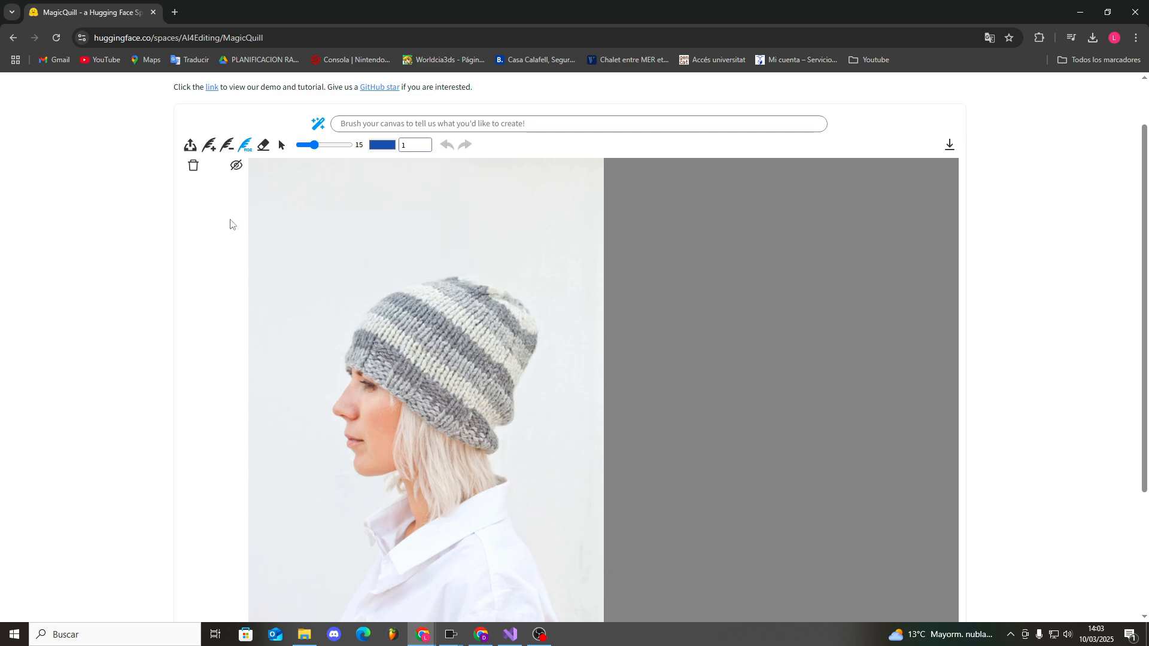
{"action": "left_click_drag", "start_coordinate": [391, 397], "coordinate": [391, 407]}
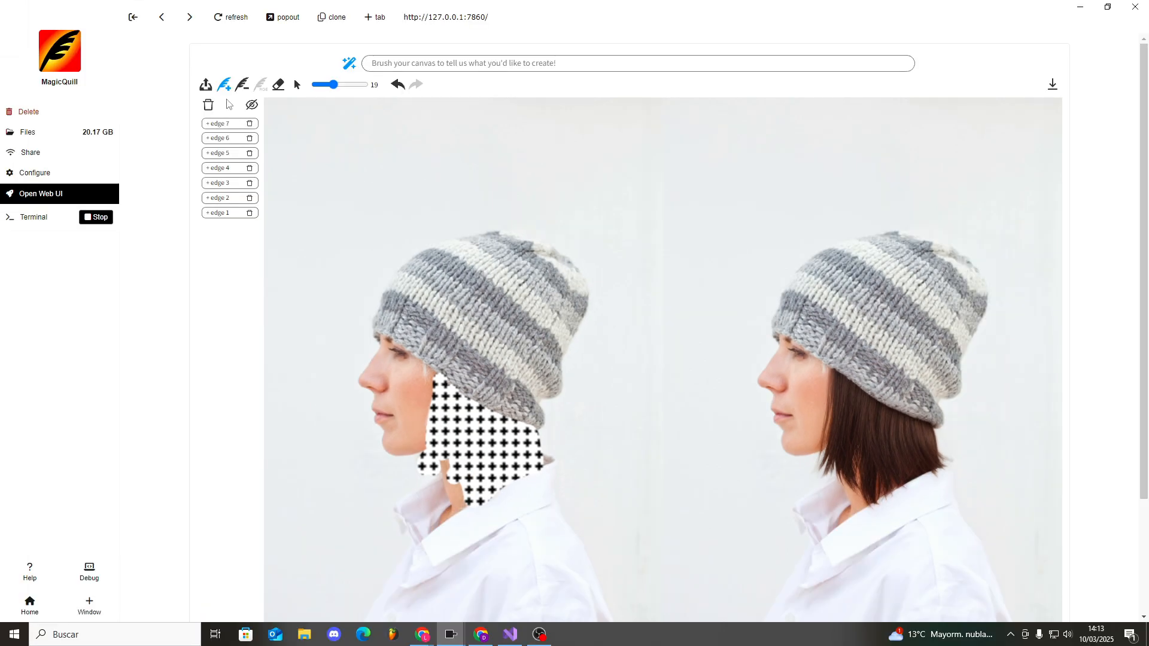
Load the snowy street photo with the man crossing the road as the new image to edit.
{"action": "left_click", "coordinate": [131, 37]}
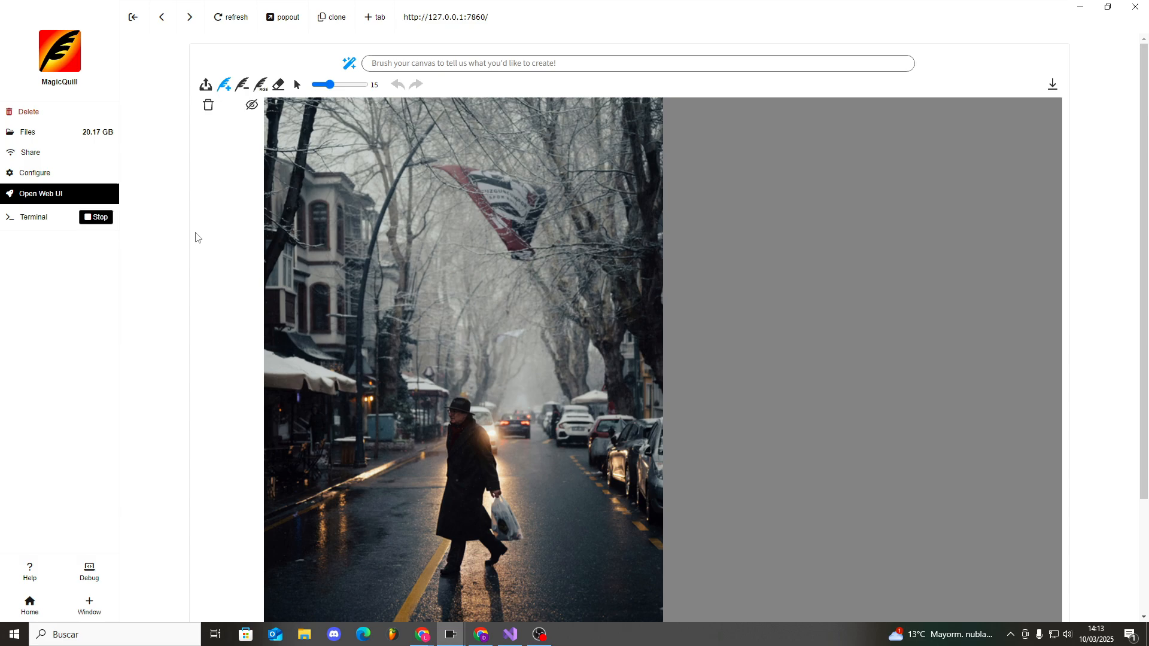
{"action": "scroll", "coordinate": [221, 232], "scroll_direction": "down", "scroll_amount": 1}
{"action": "scroll", "coordinate": [221, 232], "scroll_direction": "up", "scroll_amount": 2}
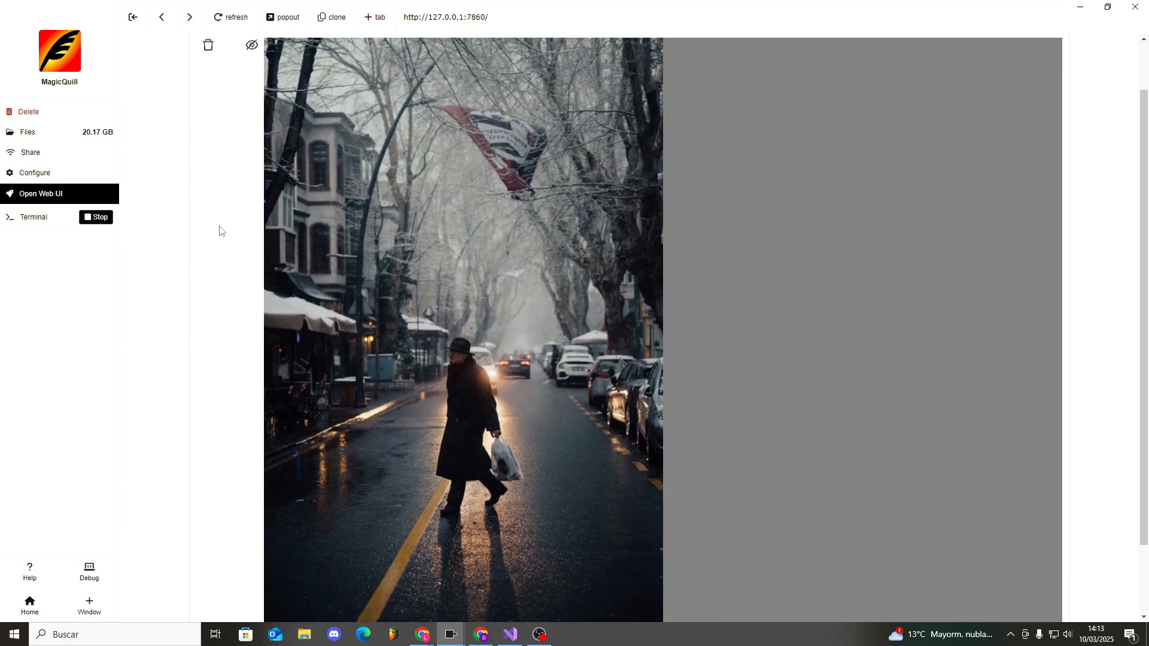
{"action": "scroll", "coordinate": [342, 231], "scroll_direction": "down", "scroll_amount": 2}
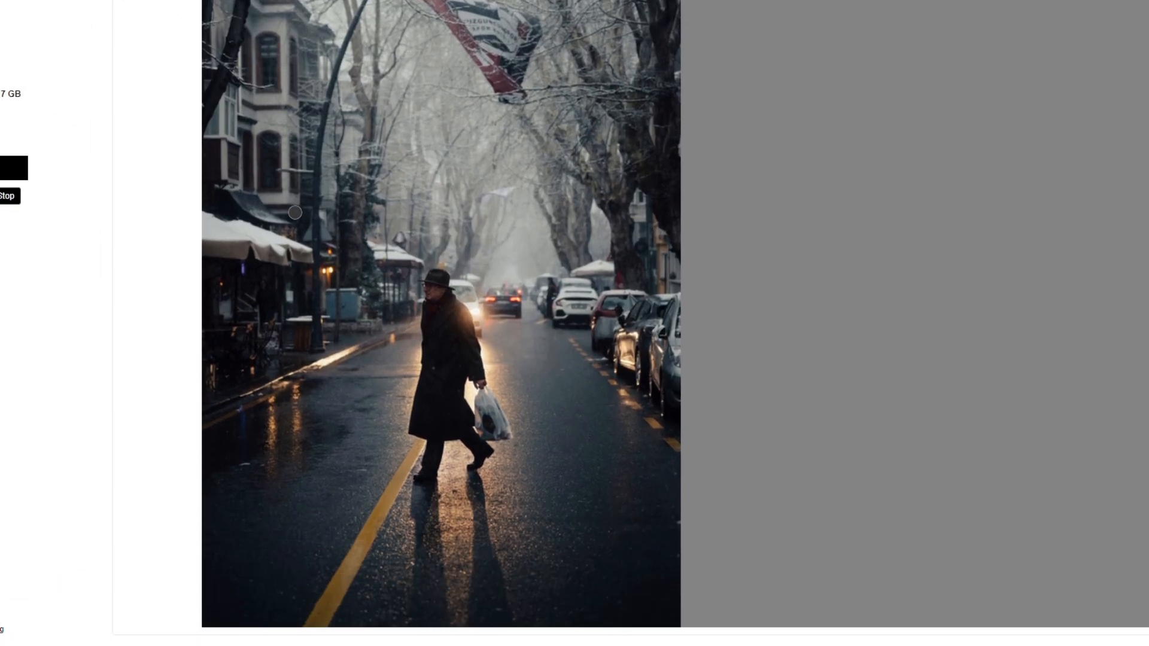
{"action": "scroll", "coordinate": [295, 212], "scroll_direction": "up", "scroll_amount": 1}
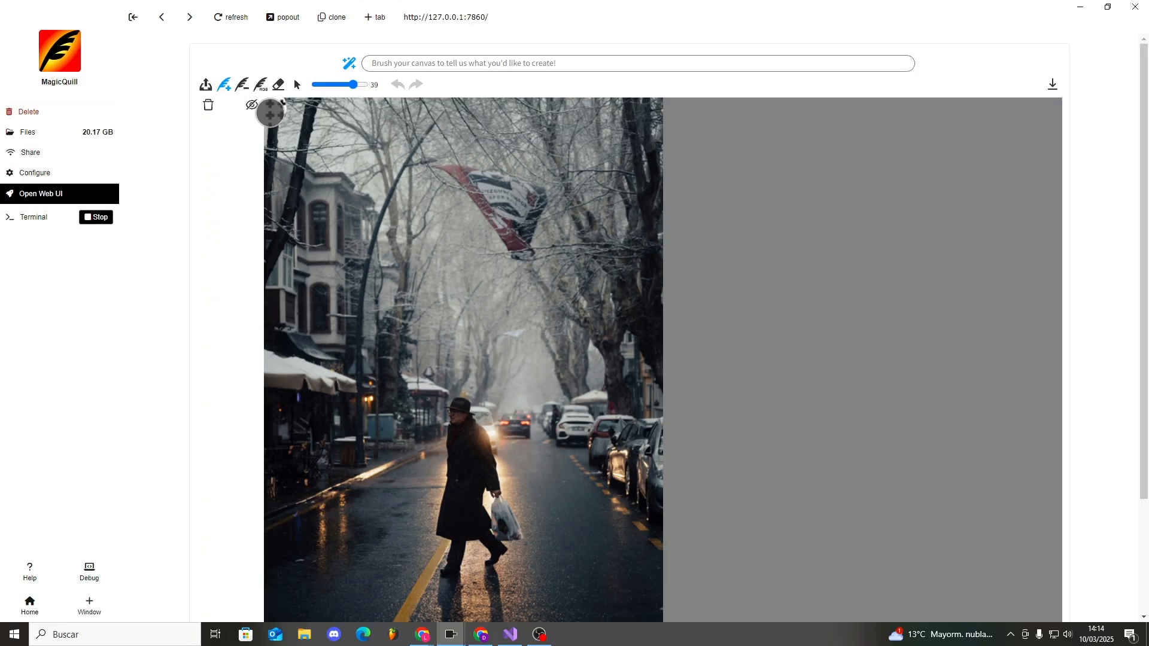
Mask the street background around the walking man and the parked cars with the add brush, starting at size 39.
{"action": "mouse_move", "coordinate": [209, 72]}
{"action": "left_mouse_down"}
{"action": "mouse_move", "coordinate": [205, 138]}
{"action": "mouse_move", "coordinate": [427, 160]}
{"action": "mouse_move", "coordinate": [272, 136]}
{"action": "left_mouse_up"}
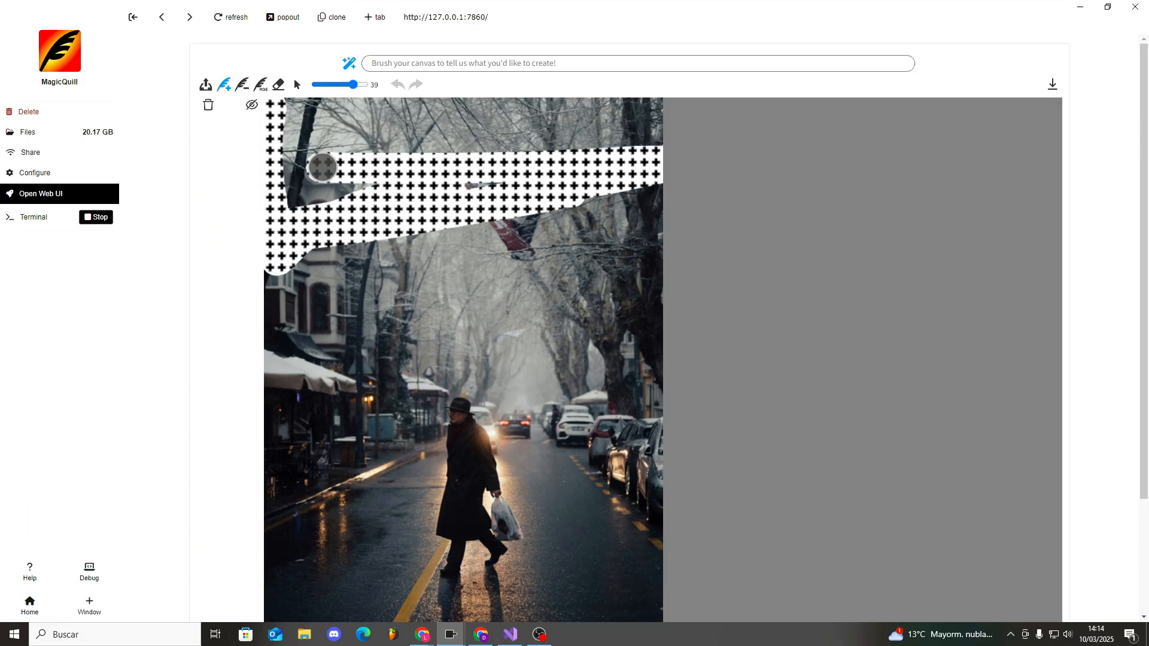
{"action": "mouse_move", "coordinate": [323, 167]}
{"action": "left_mouse_down"}
{"action": "mouse_move", "coordinate": [378, 117]}
{"action": "mouse_move", "coordinate": [288, 113]}
{"action": "mouse_move", "coordinate": [656, 245]}
{"action": "mouse_move", "coordinate": [257, 281]}
{"action": "mouse_move", "coordinate": [550, 240]}
{"action": "mouse_move", "coordinate": [662, 257]}
{"action": "mouse_move", "coordinate": [577, 308]}
{"action": "mouse_move", "coordinate": [293, 317]}
{"action": "mouse_move", "coordinate": [433, 342]}
{"action": "mouse_move", "coordinate": [570, 333]}
{"action": "mouse_move", "coordinate": [528, 346]}
{"action": "mouse_move", "coordinate": [667, 413]}
{"action": "mouse_move", "coordinate": [649, 419]}
{"action": "mouse_move", "coordinate": [639, 376]}
{"action": "mouse_move", "coordinate": [610, 385]}
{"action": "mouse_move", "coordinate": [613, 411]}
{"action": "mouse_move", "coordinate": [571, 382]}
{"action": "mouse_move", "coordinate": [210, 374]}
{"action": "mouse_move", "coordinate": [272, 595]}
{"action": "left_mouse_up"}
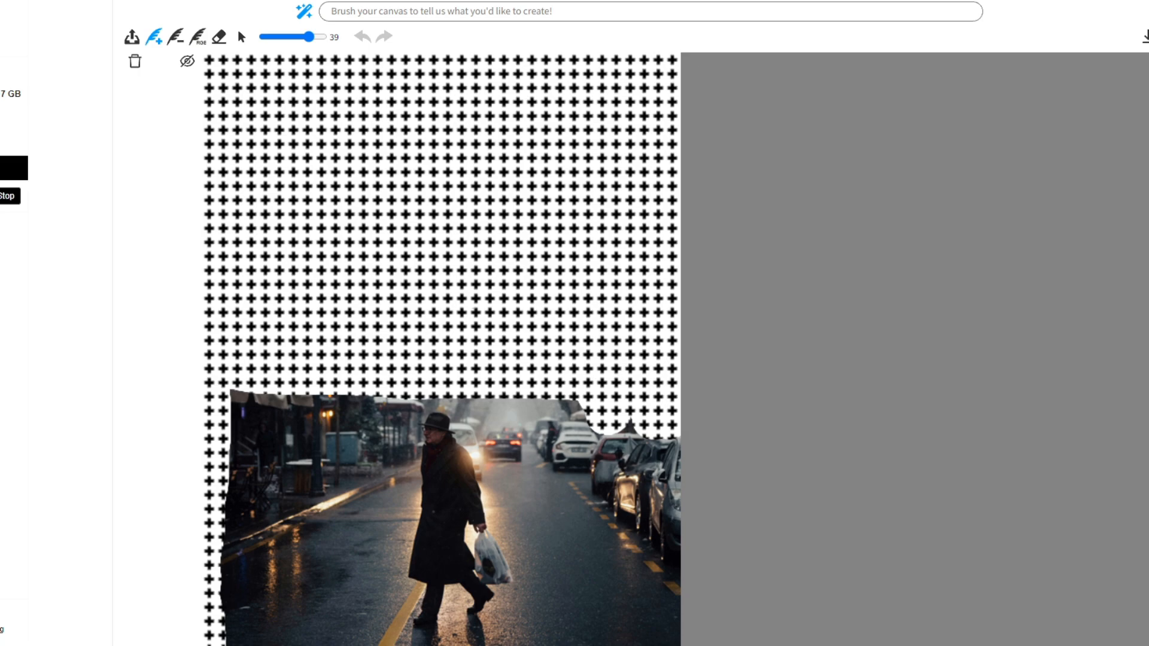
{"action": "mouse_move", "coordinate": [386, 645]}
{"action": "left_mouse_down"}
{"action": "mouse_move", "coordinate": [359, 444]}
{"action": "mouse_move", "coordinate": [340, 403]}
{"action": "mouse_move", "coordinate": [247, 399]}
{"action": "mouse_move", "coordinate": [314, 439]}
{"action": "mouse_move", "coordinate": [285, 455]}
{"action": "mouse_move", "coordinate": [380, 442]}
{"action": "mouse_move", "coordinate": [260, 489]}
{"action": "mouse_move", "coordinate": [379, 487]}
{"action": "mouse_move", "coordinate": [305, 519]}
{"action": "left_mouse_up"}
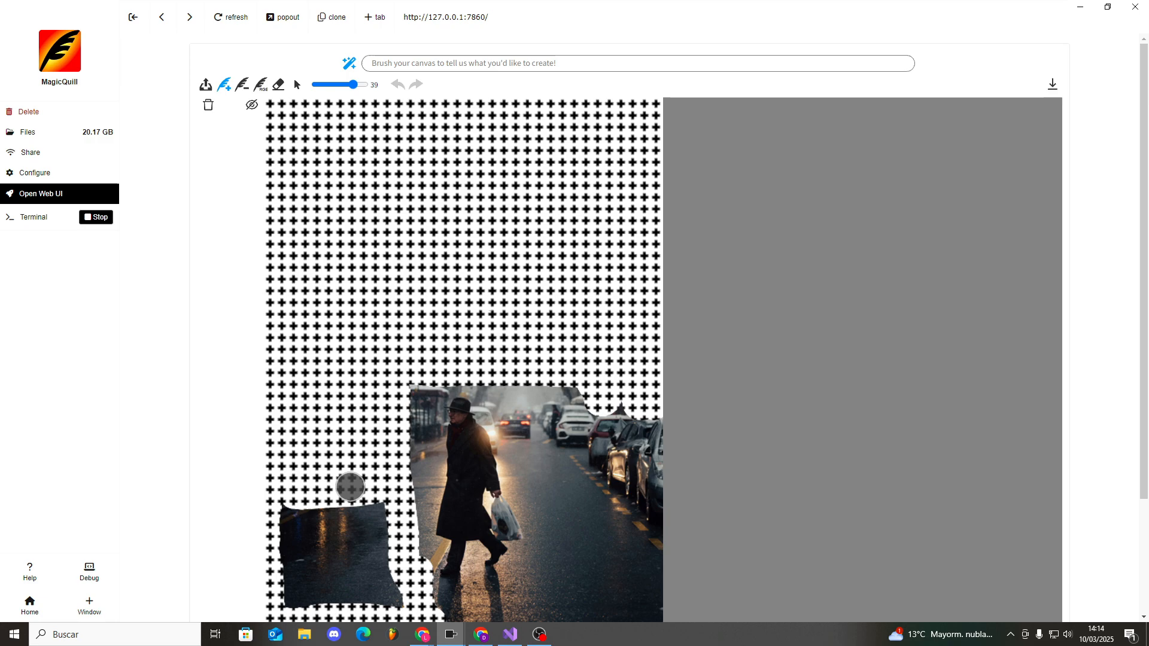
{"action": "left_click_drag", "start_coordinate": [351, 486], "coordinate": [297, 503]}
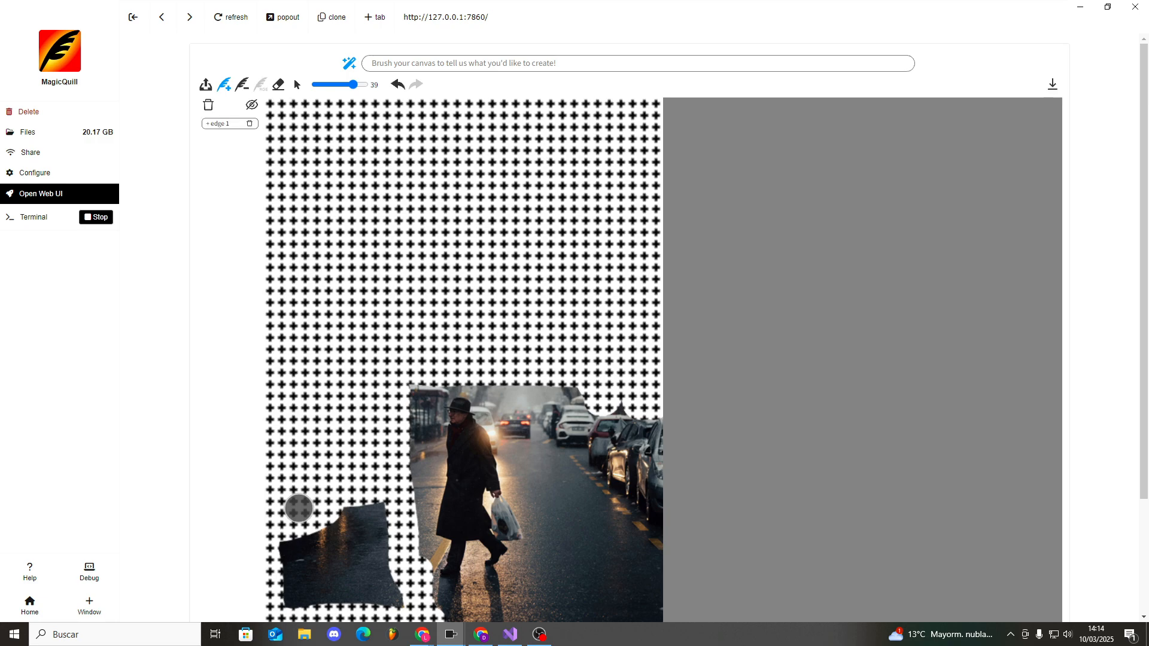
Enter the prompt "background, New york city" for the masked area.
{"action": "left_click", "coordinate": [441, 69]}
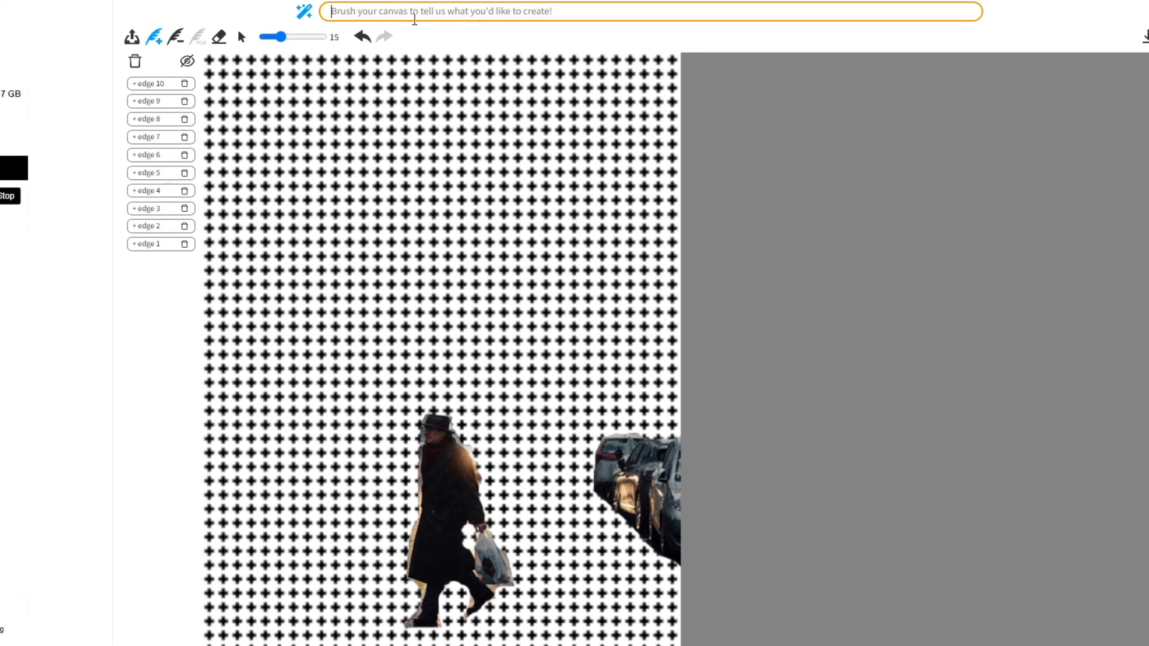
{"action": "type", "text": "background,"}
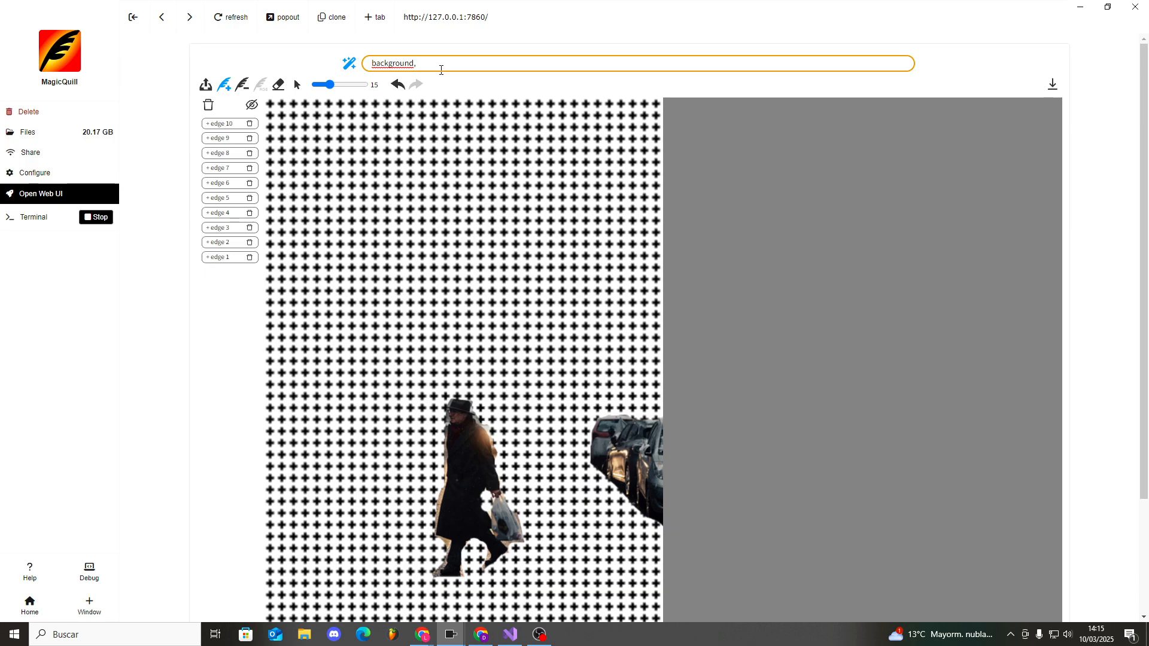
{"action": "type", "text": " New york cuty"}
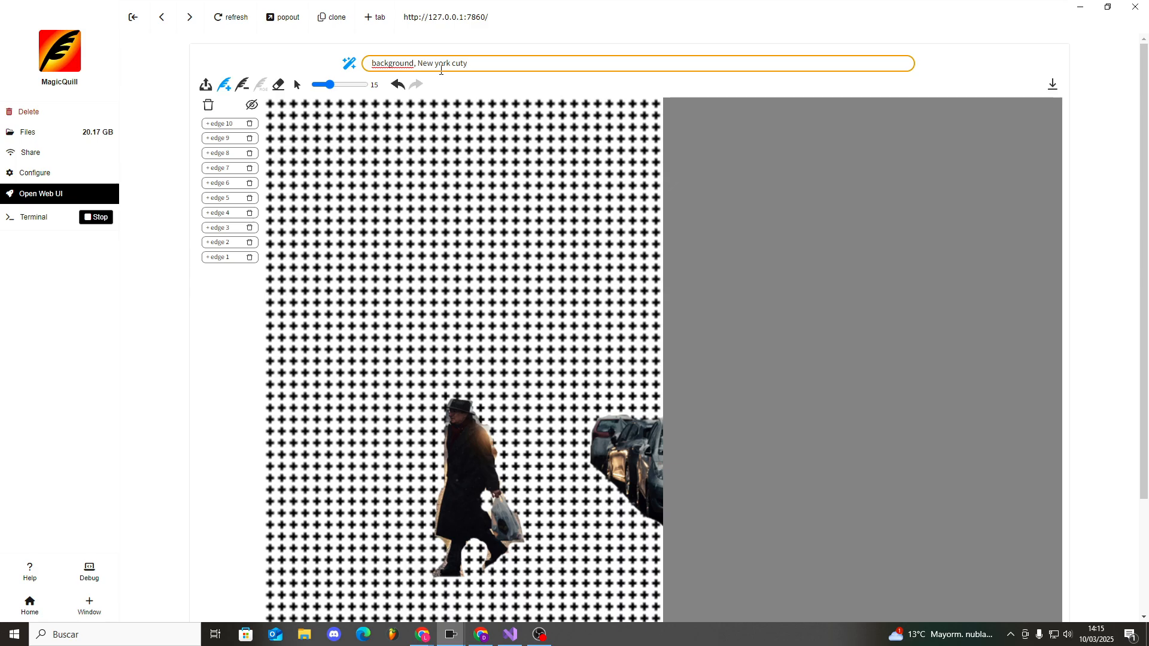
{"action": "key", "text": "BackSpace"}
{"action": "key", "text": "BackSpace"}
{"action": "key", "text": "BackSpace"}
{"action": "type", "text": "ity"}
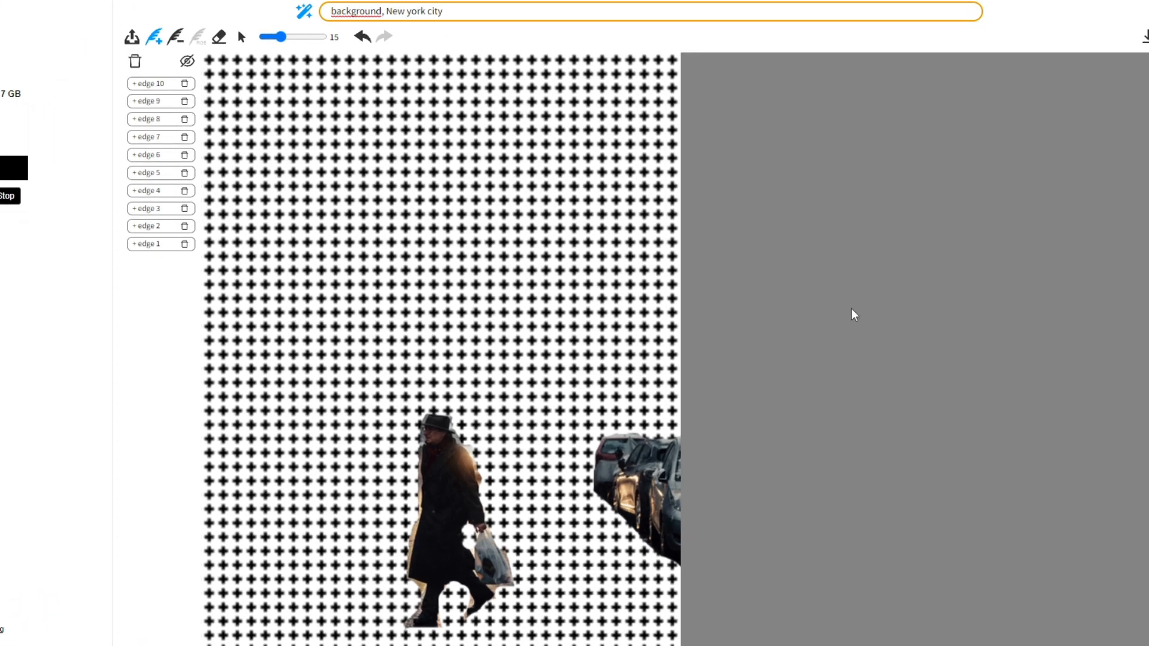
Generate the New York city background and examine the resulting image beside the masked photo.
{"action": "scroll", "coordinate": [393, 562], "scroll_direction": "down", "scroll_amount": 3}
{"action": "left_click", "coordinate": [358, 622]}
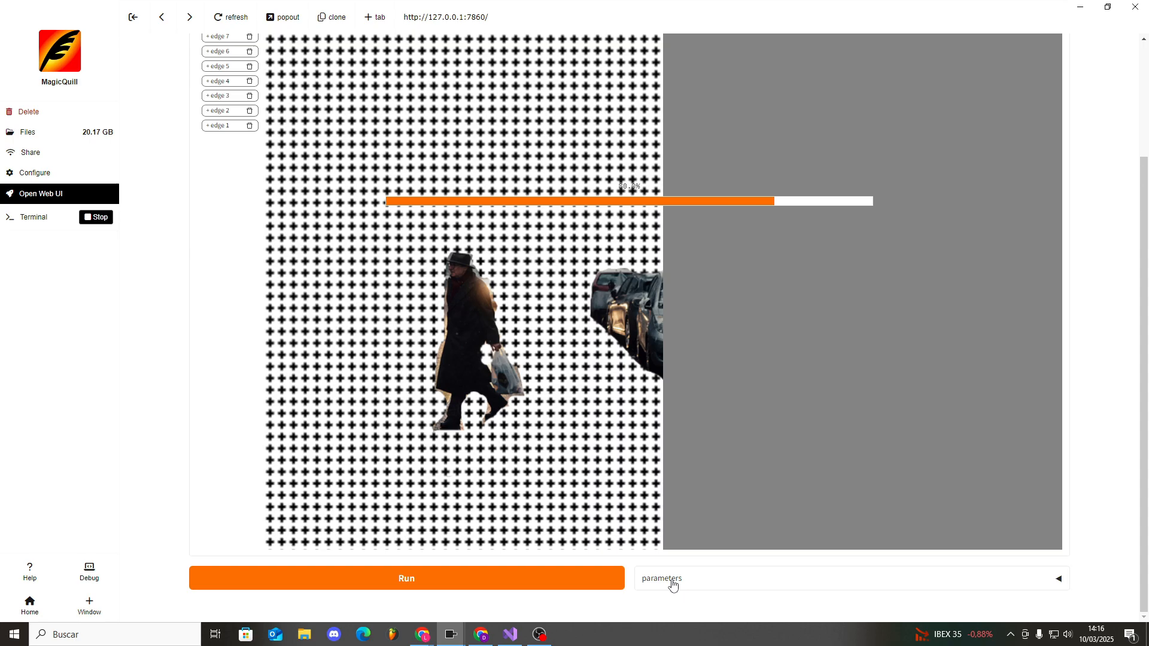
{"action": "scroll", "coordinate": [724, 531], "scroll_direction": "up", "scroll_amount": 3}
{"action": "scroll", "coordinate": [724, 531], "scroll_direction": "down", "scroll_amount": 1}
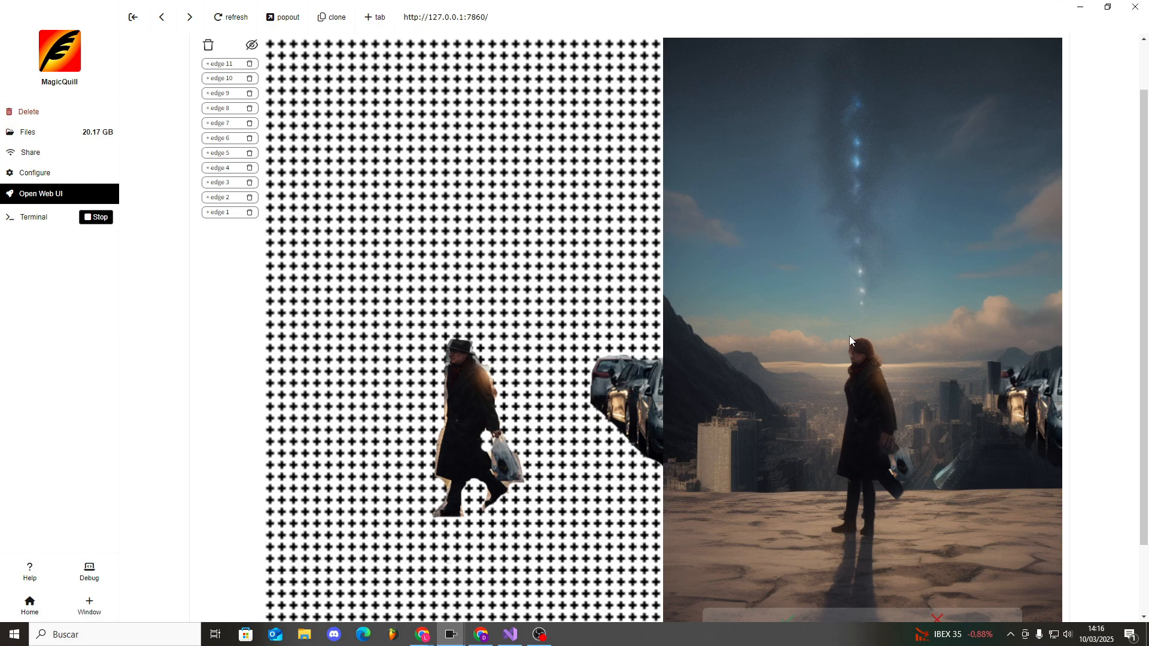
{"action": "scroll", "coordinate": [626, 346], "scroll_direction": "up", "scroll_amount": 2}
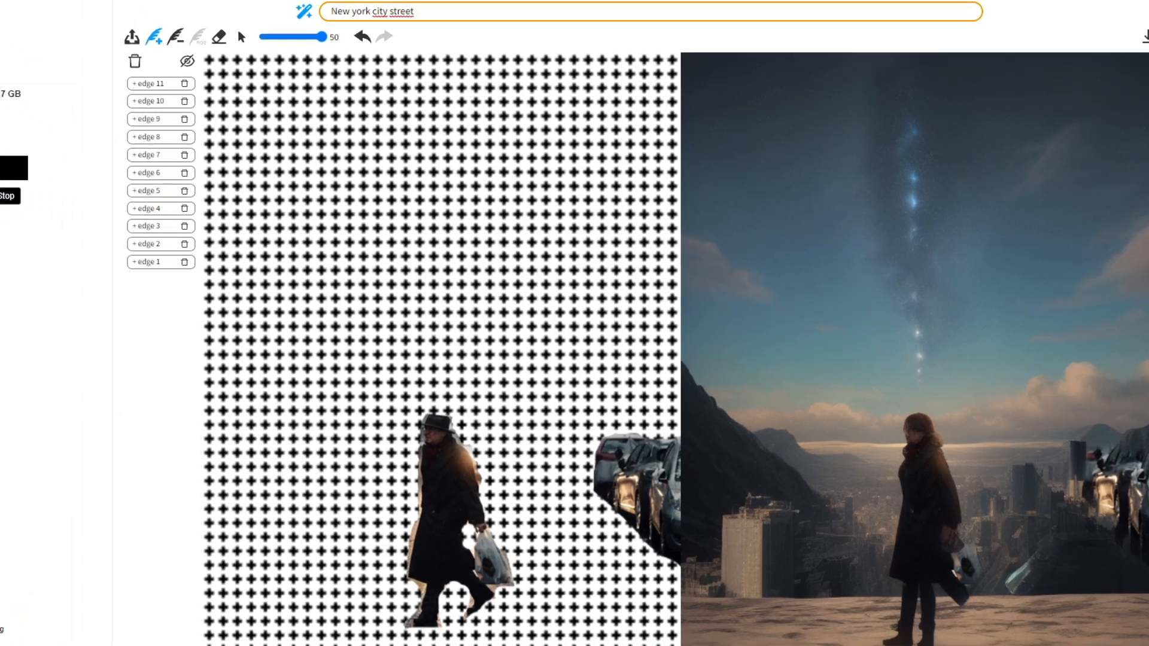
Erase part of the mask around the parked cars and paint over the cars with the add brush at size 50.
{"action": "left_click", "coordinate": [218, 39]}
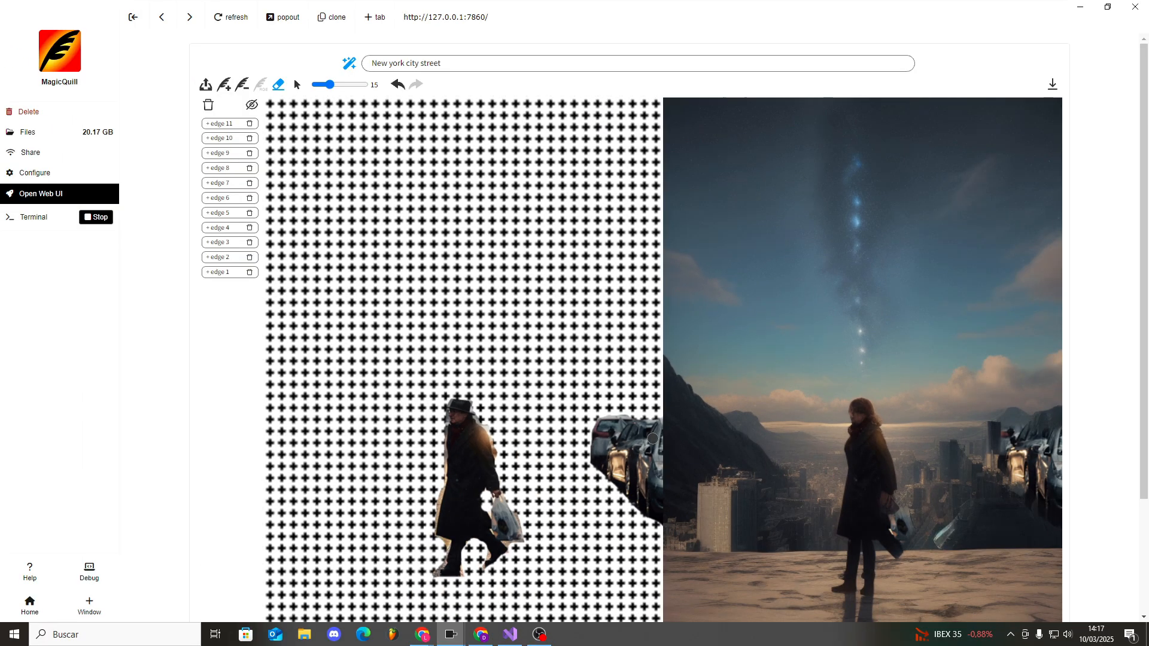
{"action": "left_click_drag", "start_coordinate": [604, 408], "coordinate": [599, 480]}
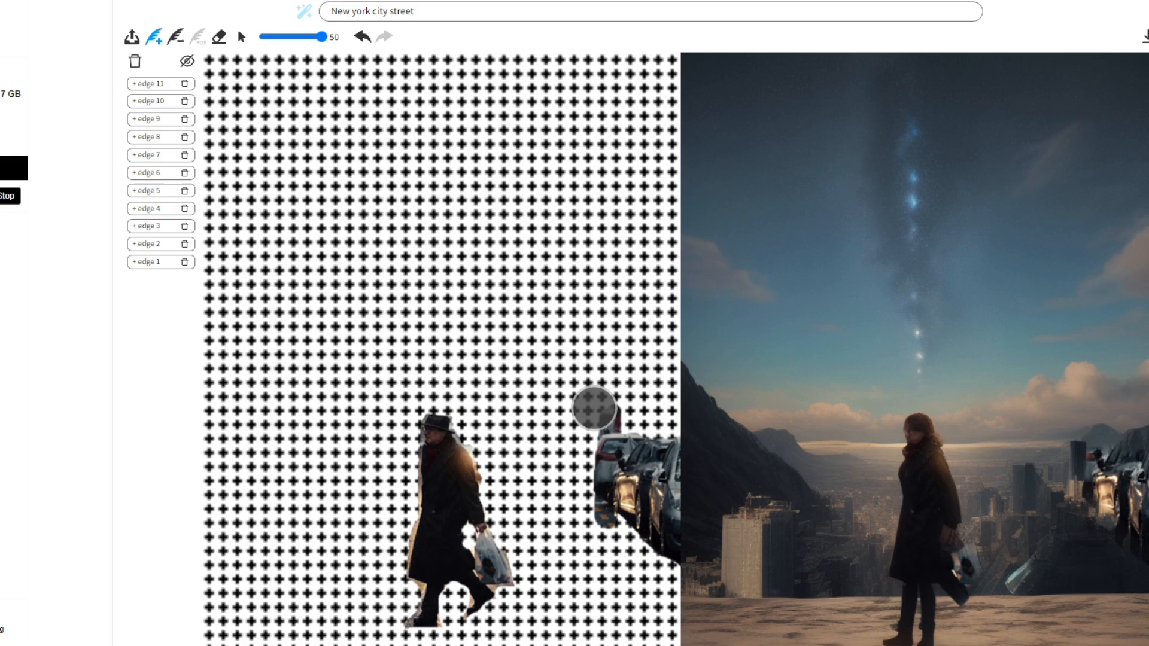
{"action": "mouse_move", "coordinate": [595, 409]}
{"action": "left_mouse_down"}
{"action": "mouse_move", "coordinate": [601, 501]}
{"action": "mouse_move", "coordinate": [618, 452]}
{"action": "mouse_move", "coordinate": [640, 450]}
{"action": "mouse_move", "coordinate": [658, 530]}
{"action": "mouse_move", "coordinate": [662, 499]}
{"action": "mouse_move", "coordinate": [664, 565]}
{"action": "left_mouse_up"}
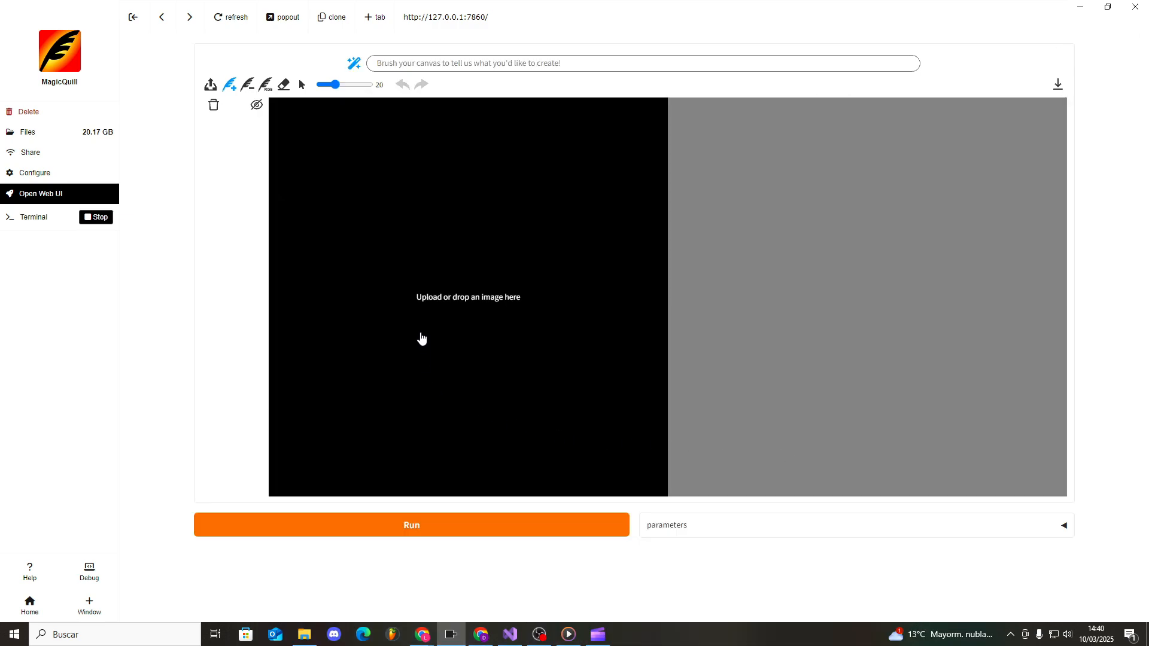
Load the photo of the pink-haired woman wearing orange glasses and mask the glasses with the add brush at size 15.
{"action": "left_click", "coordinate": [442, 290]}
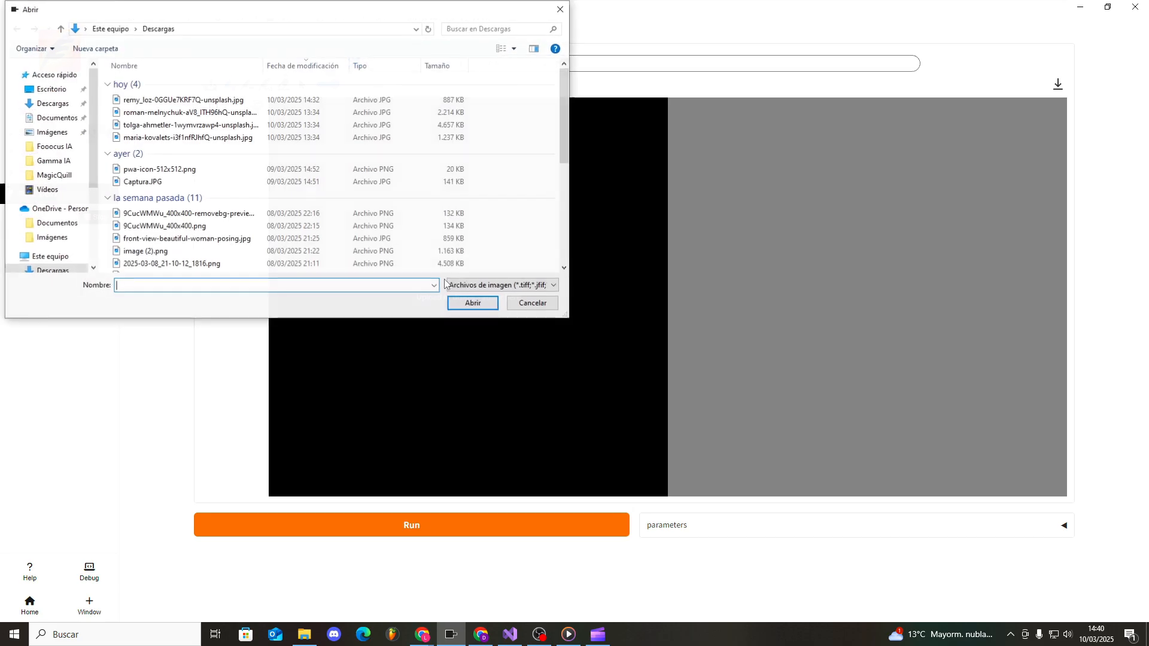
{"action": "double_click", "coordinate": [182, 101]}
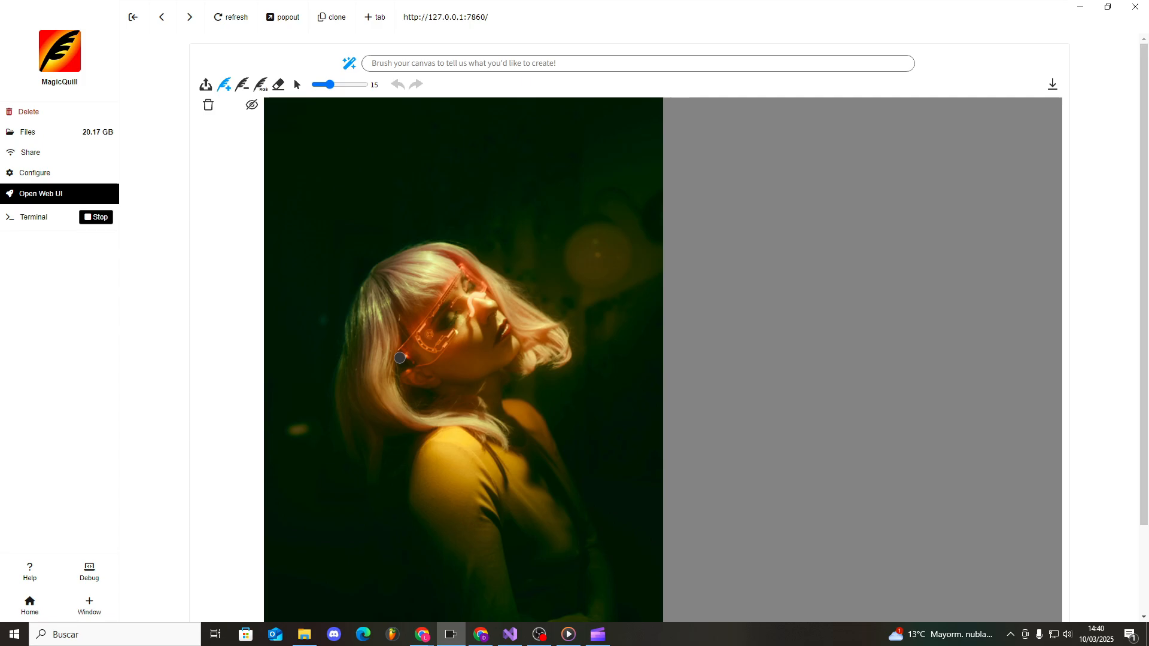
{"action": "mouse_move", "coordinate": [401, 351]}
{"action": "left_mouse_down"}
{"action": "mouse_move", "coordinate": [459, 325]}
{"action": "mouse_move", "coordinate": [460, 297]}
{"action": "mouse_move", "coordinate": [482, 286]}
{"action": "mouse_move", "coordinate": [464, 271]}
{"action": "mouse_move", "coordinate": [404, 353]}
{"action": "mouse_move", "coordinate": [431, 345]}
{"action": "mouse_move", "coordinate": [465, 276]}
{"action": "mouse_move", "coordinate": [441, 316]}
{"action": "left_mouse_up"}
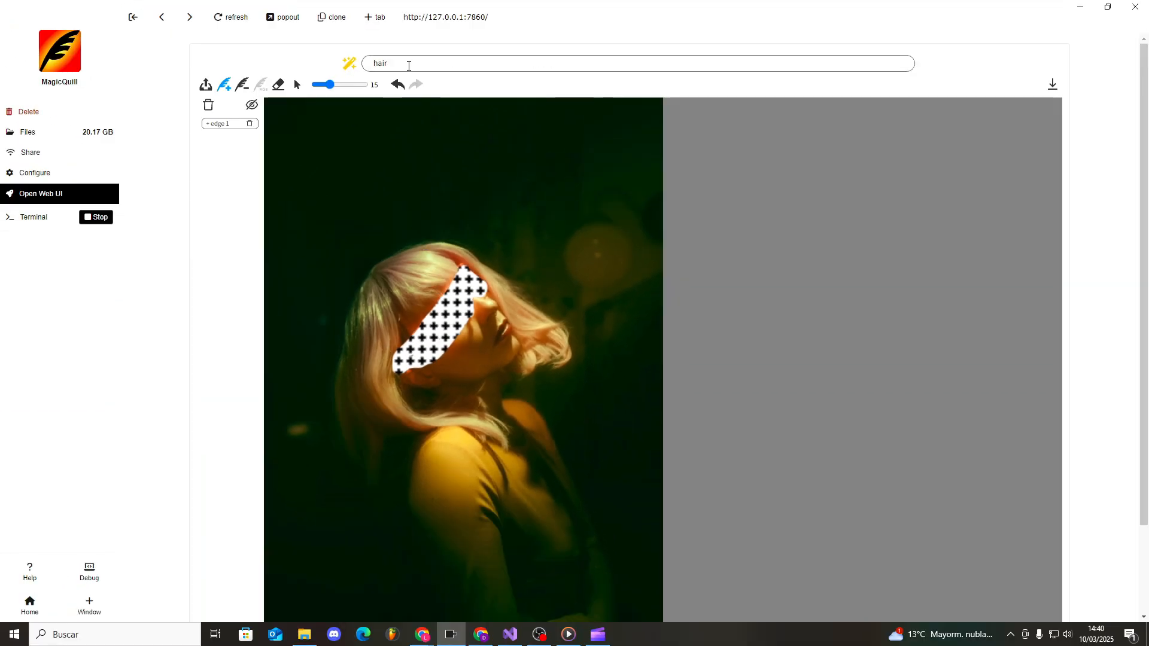
Replace the suggested prompt "hair" with "reading glasses".
{"action": "left_click_drag", "start_coordinate": [374, 12], "coordinate": [292, 14]}
{"action": "key", "text": "BackSpace"}
{"action": "type", "text": "reading glusses"}
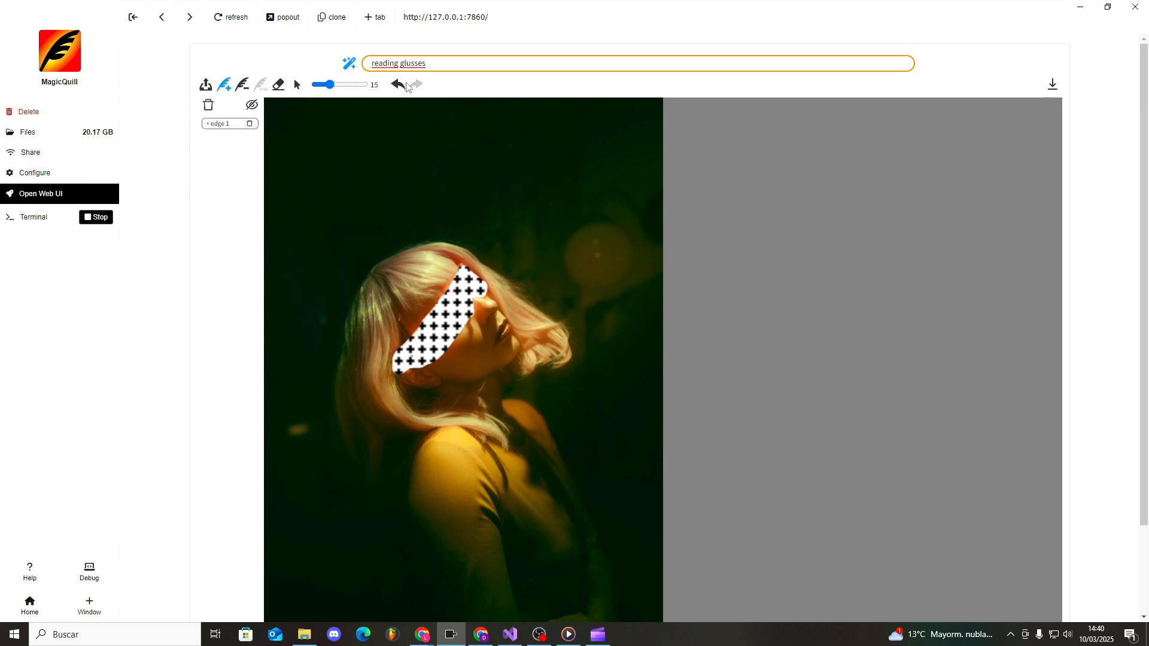
{"action": "key", "text": "BackSpace"}
Start generating the reading glasses edit and return to the canvas.
{"action": "scroll", "coordinate": [377, 184], "scroll_direction": "down", "scroll_amount": 3}
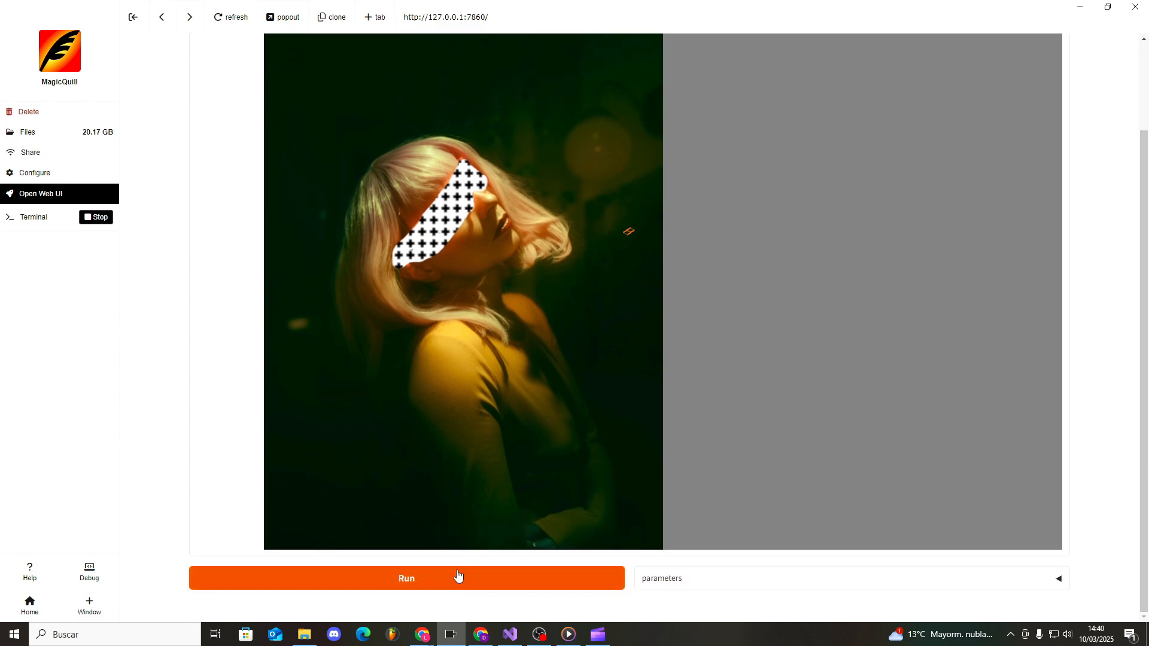
{"action": "left_click", "coordinate": [453, 584]}
{"action": "scroll", "coordinate": [532, 520], "scroll_direction": "up", "scroll_amount": 3}
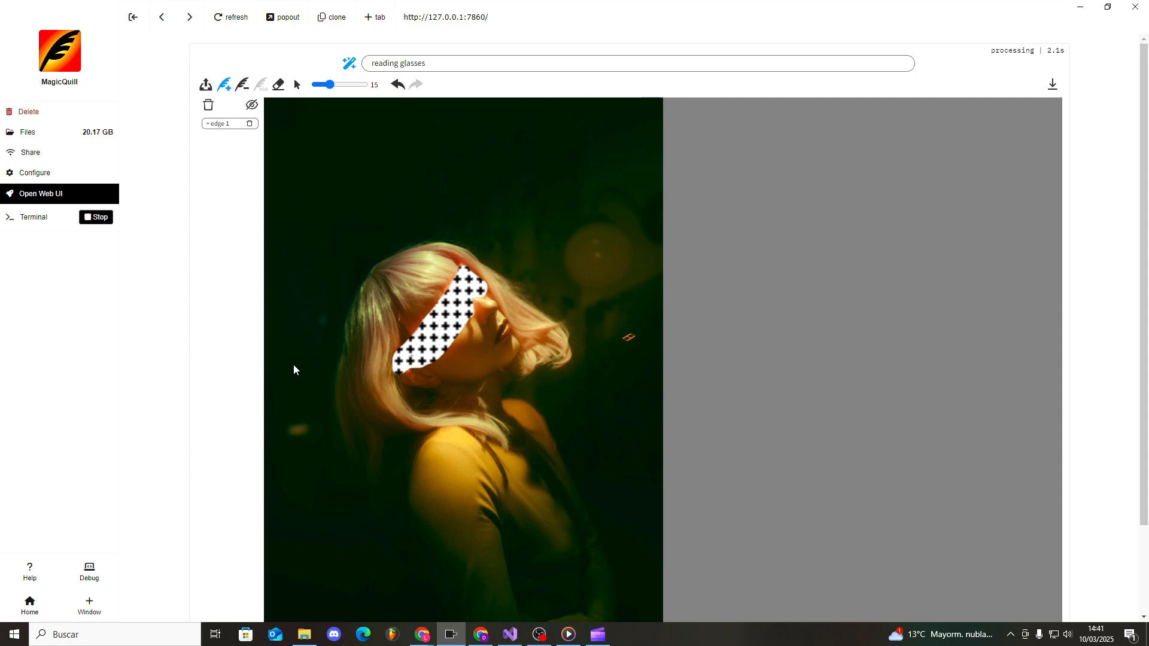